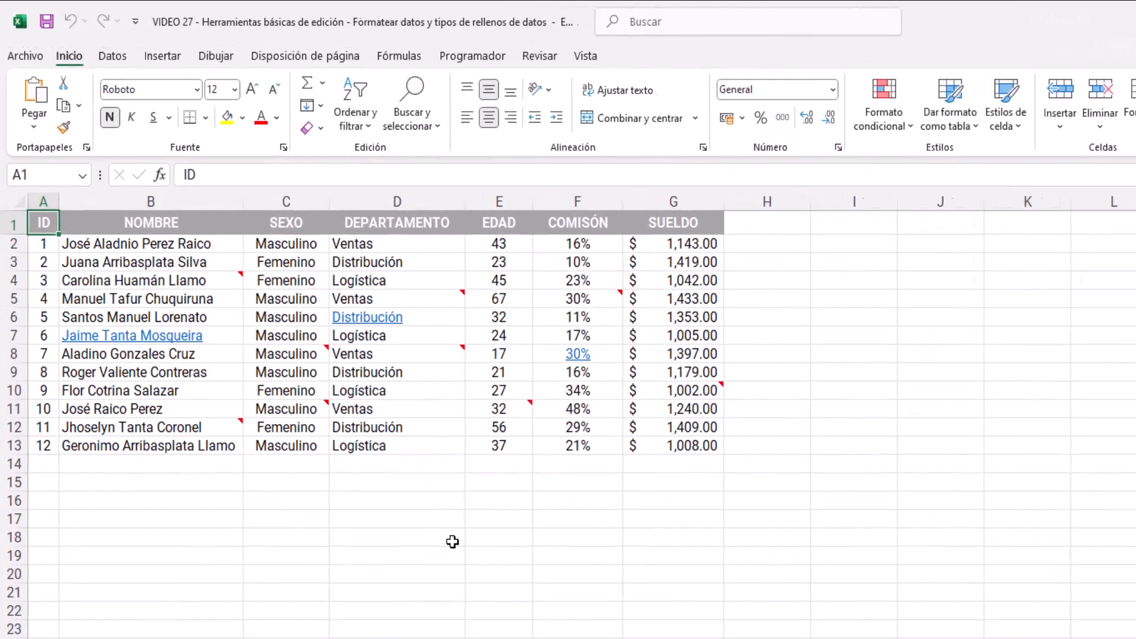
Step: Examine the employee table's cell comments and the formatting of its EDAD, COMISÓN and SUELDO columns
key("ctrl+a")
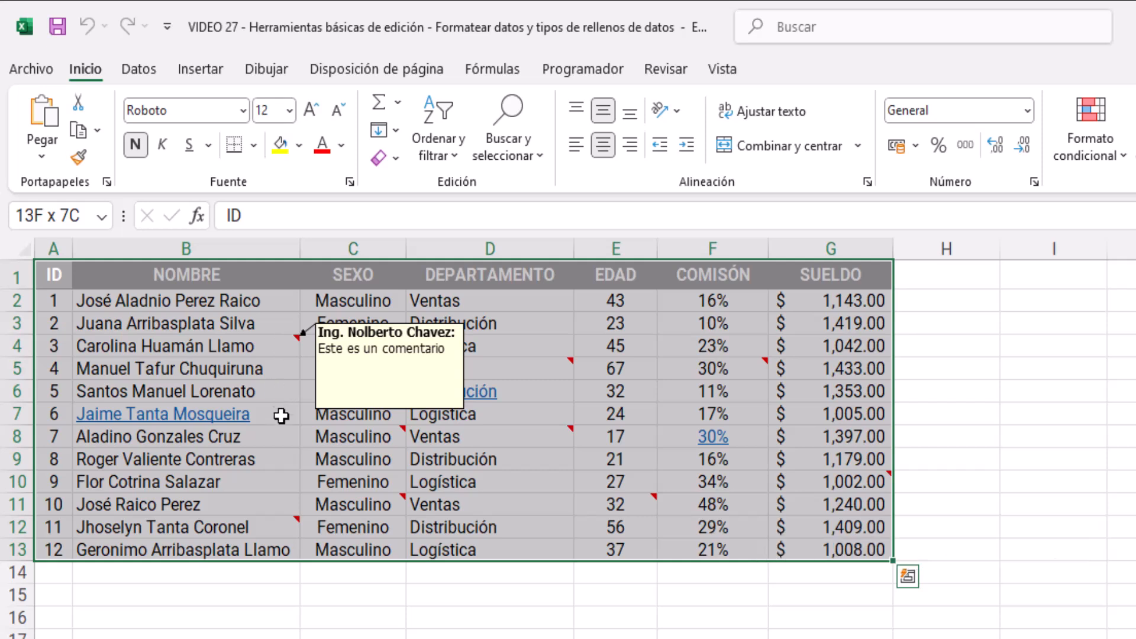
mouse_move(395, 427)
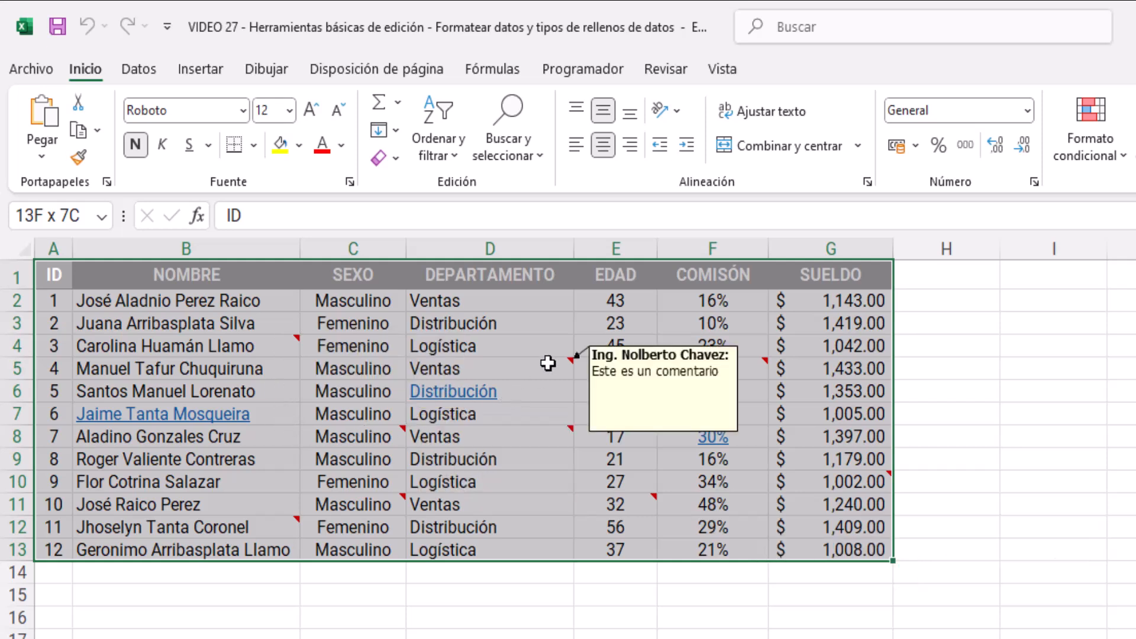
mouse_move(555, 434)
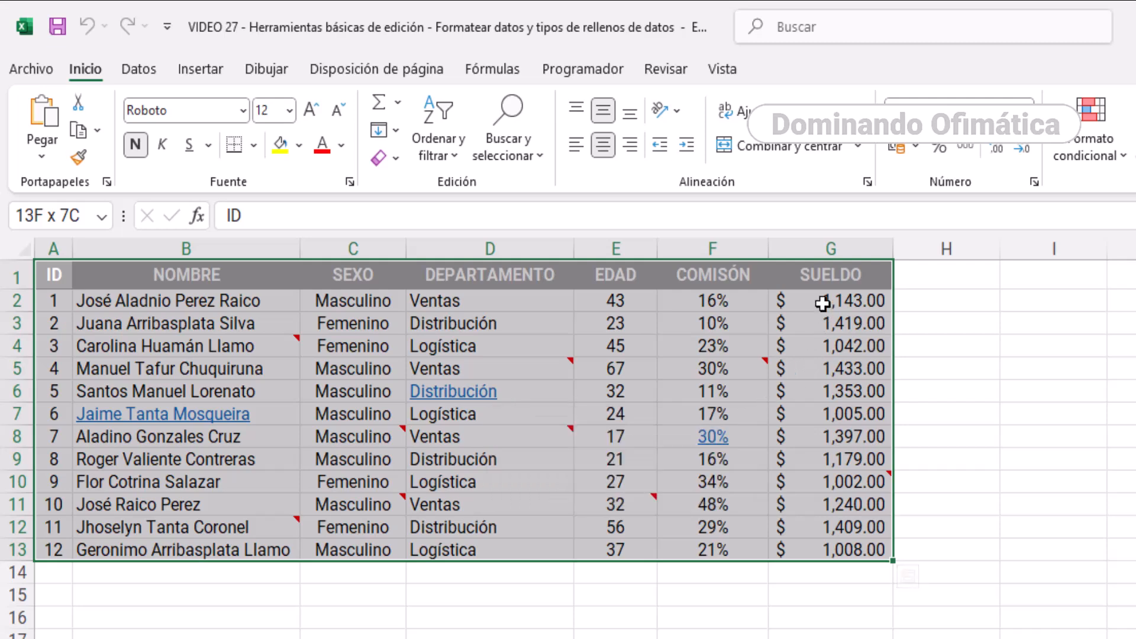
left_click(829, 248)
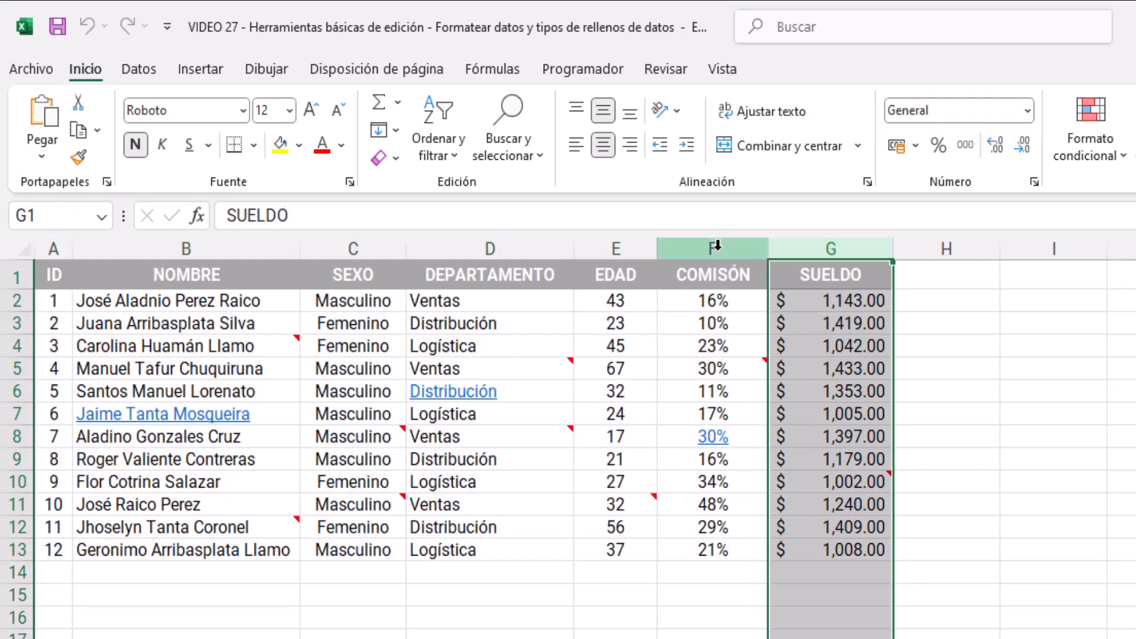
left_click(717, 246)
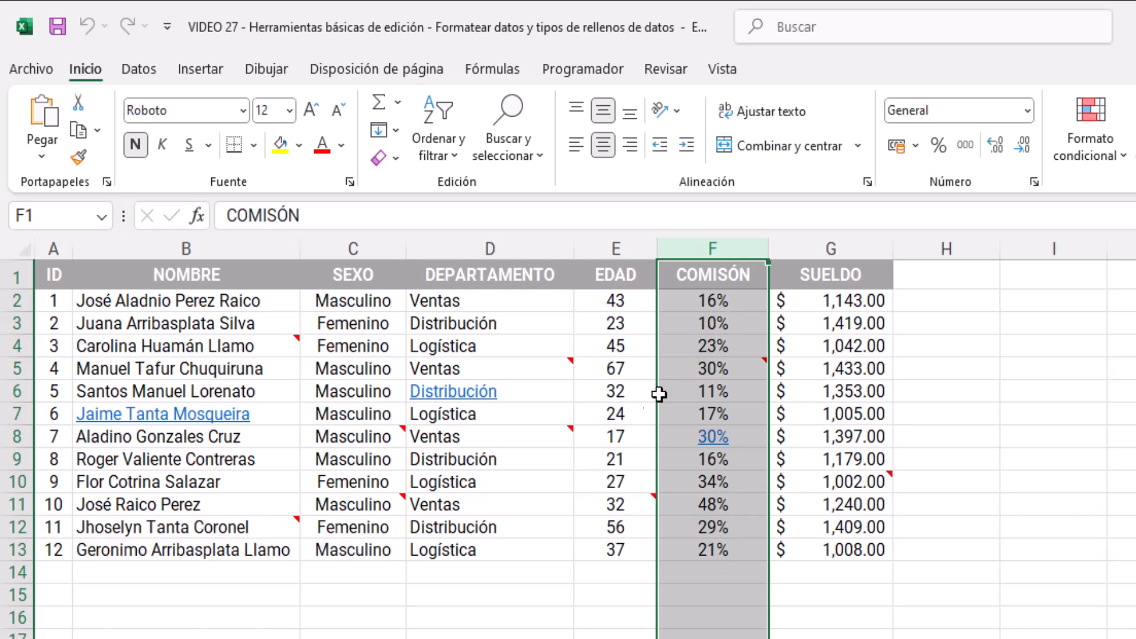
left_click(616, 395)
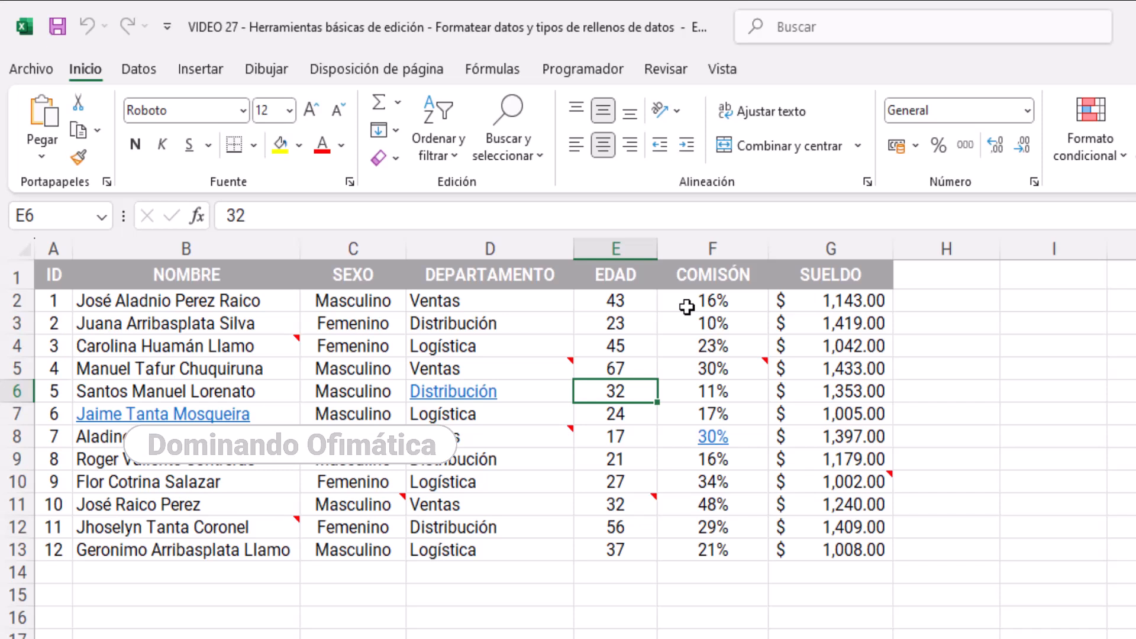
left_click_drag(687, 306, 759, 503)
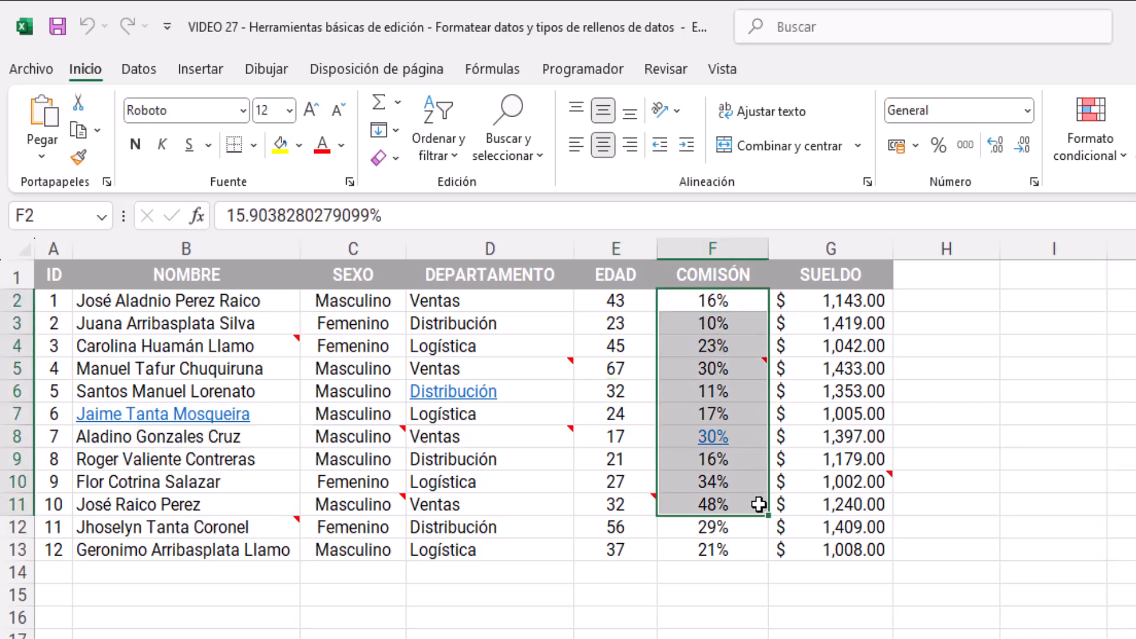
left_click_drag(834, 308, 628, 513)
mouse_move(597, 510)
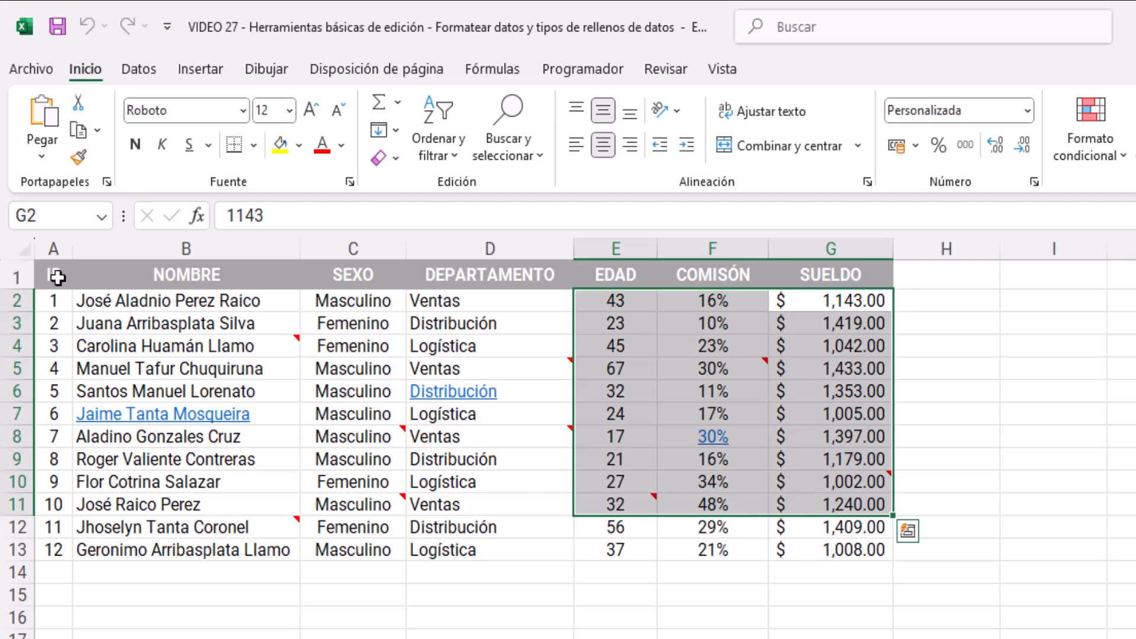
Step: Try clearing everything, contents and formats included, from the entire sheet, and undo it
left_click(27, 252)
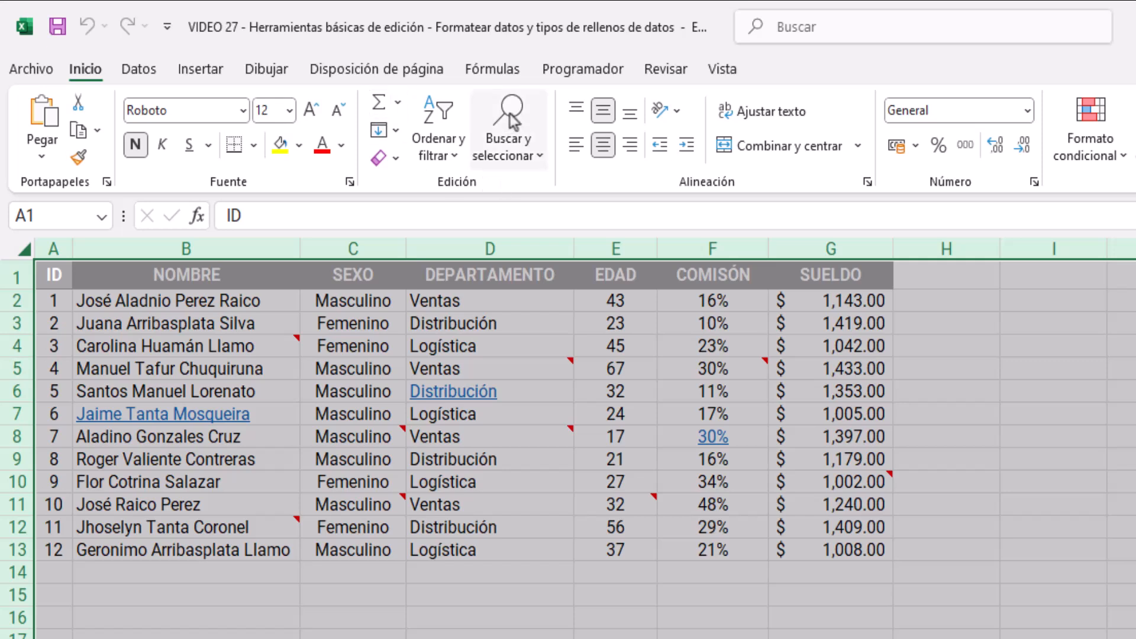
left_click(394, 158)
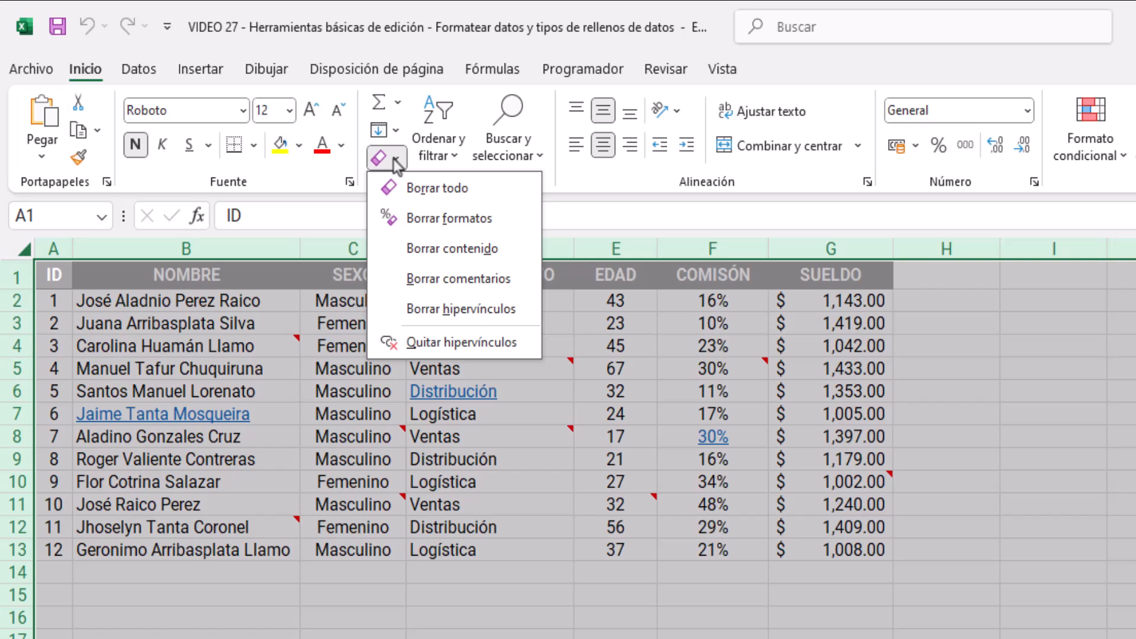
left_click(487, 193)
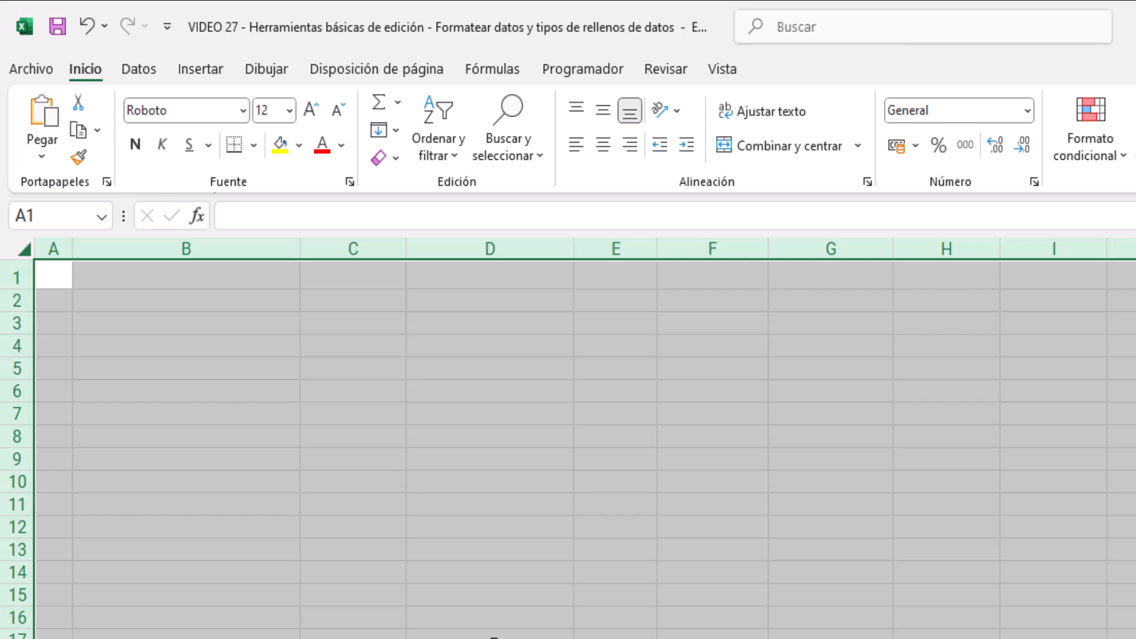
key("ctrl+z")
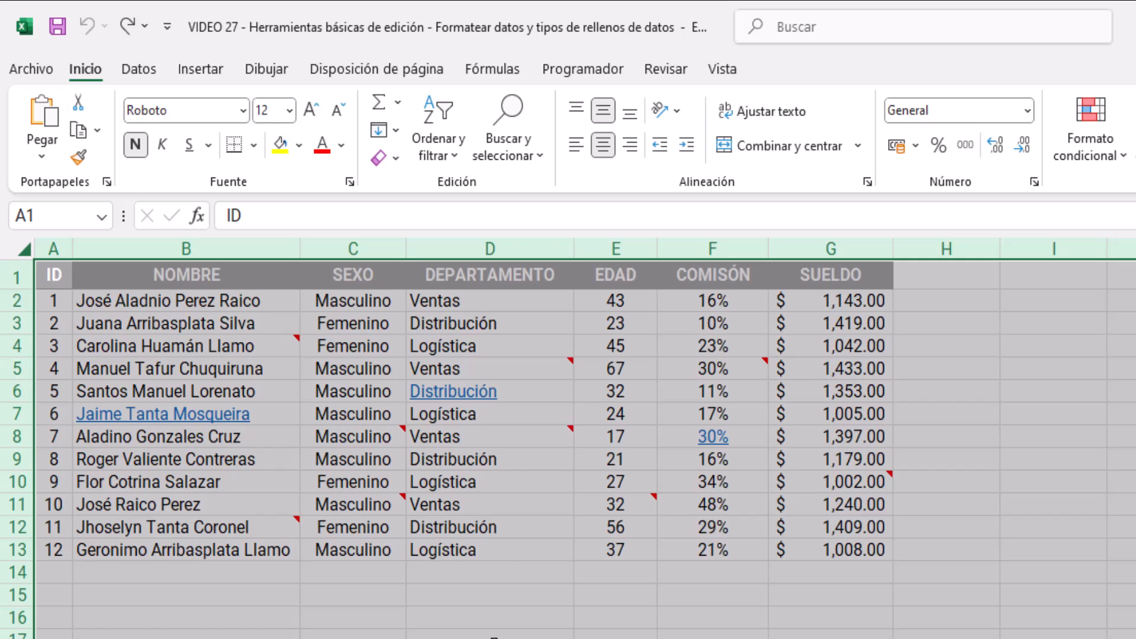
Step: Try clearing only the formats of the SUELDO column, and undo it
left_click(396, 164)
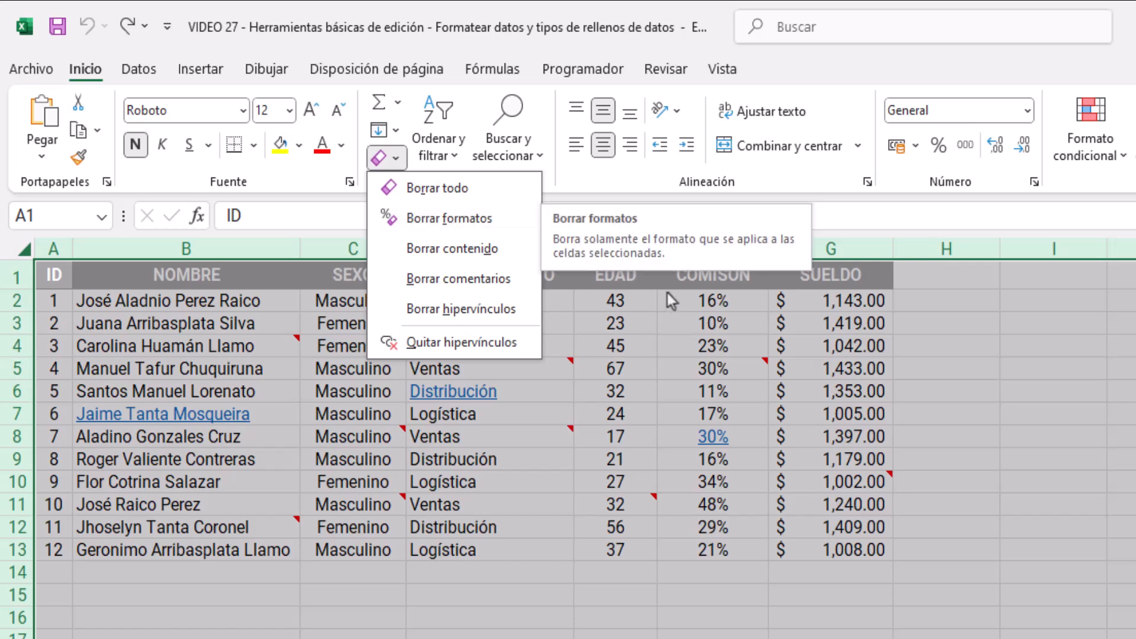
left_click(818, 247)
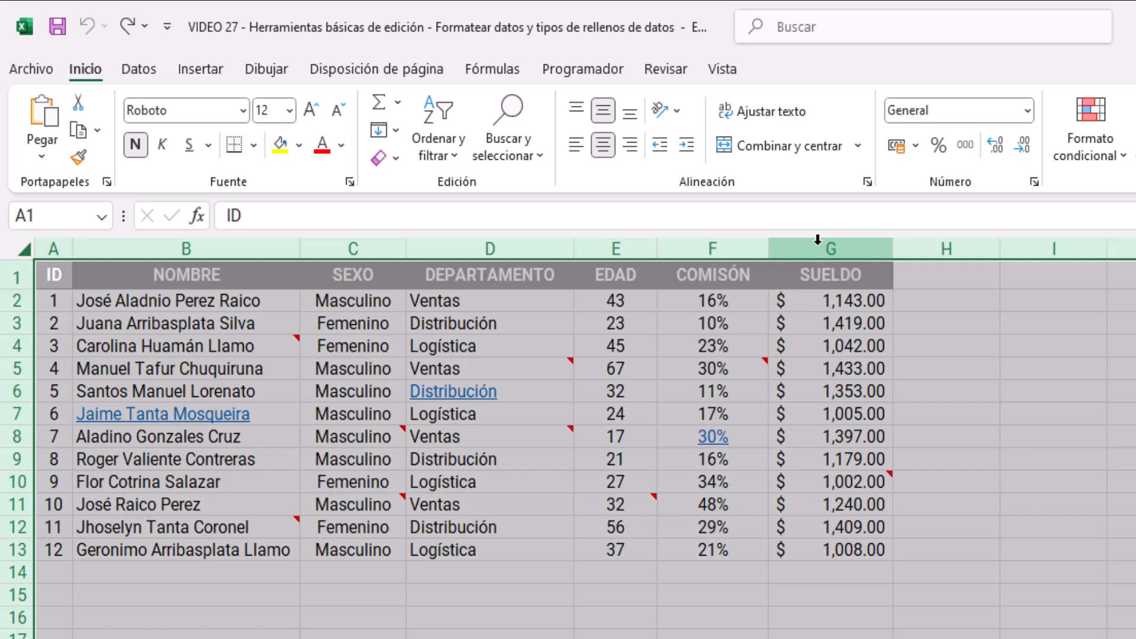
left_click(818, 240)
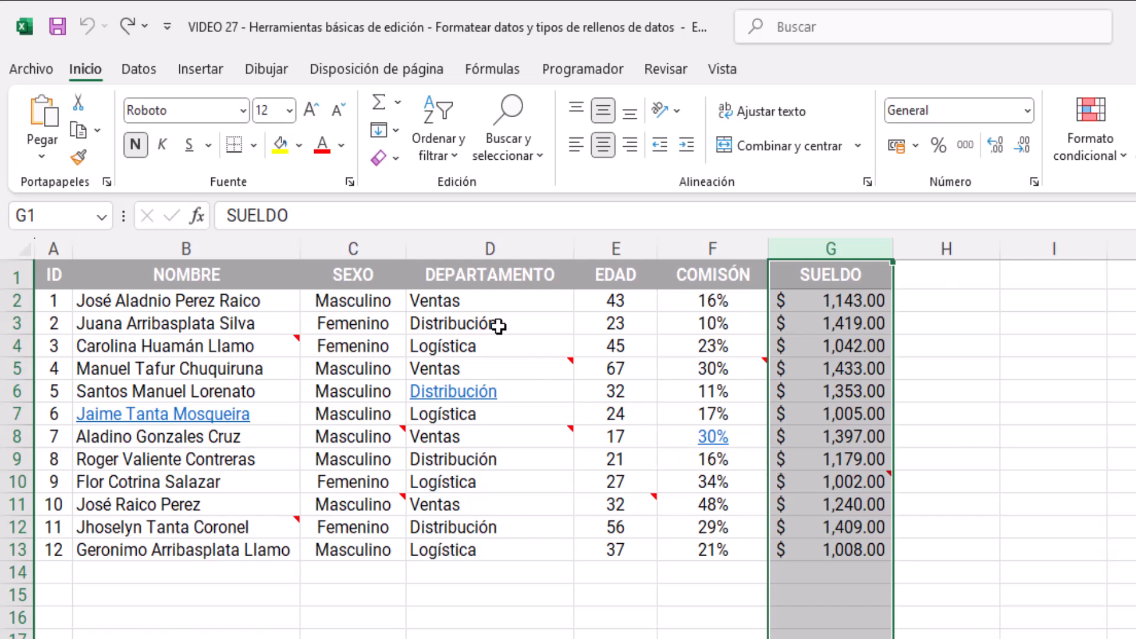
left_click(404, 158)
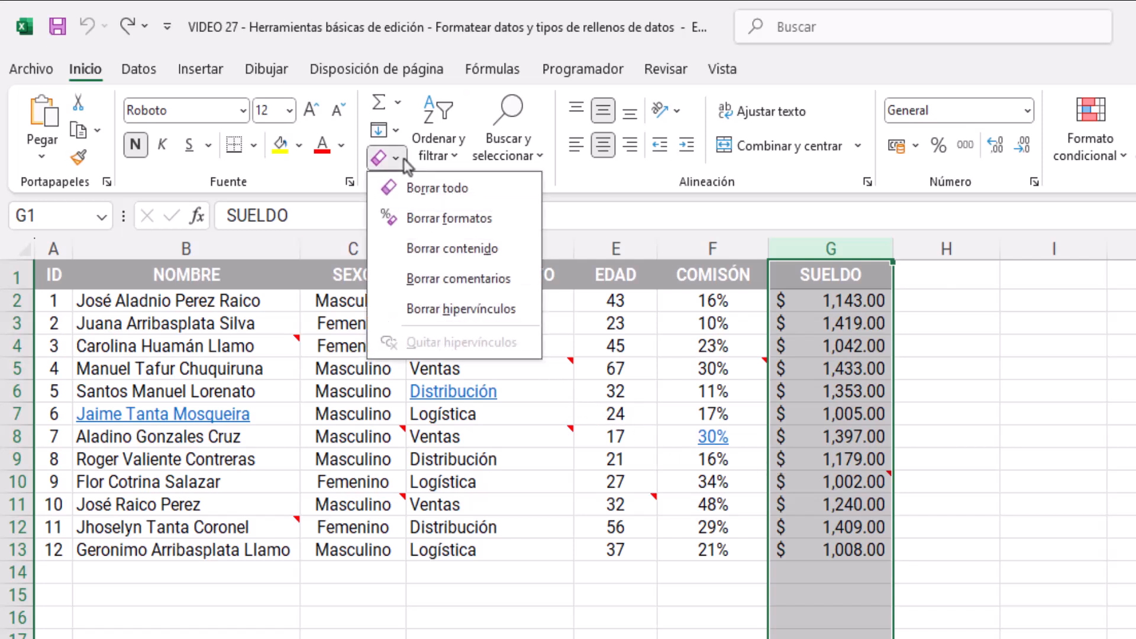
left_click(437, 219)
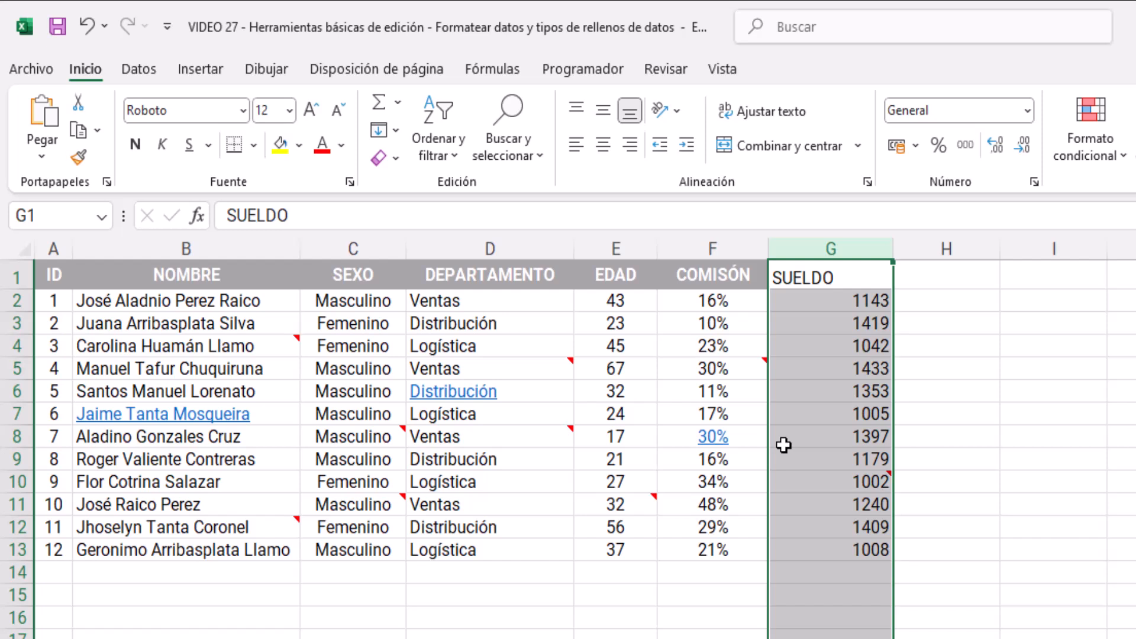
key("ctrl+z")
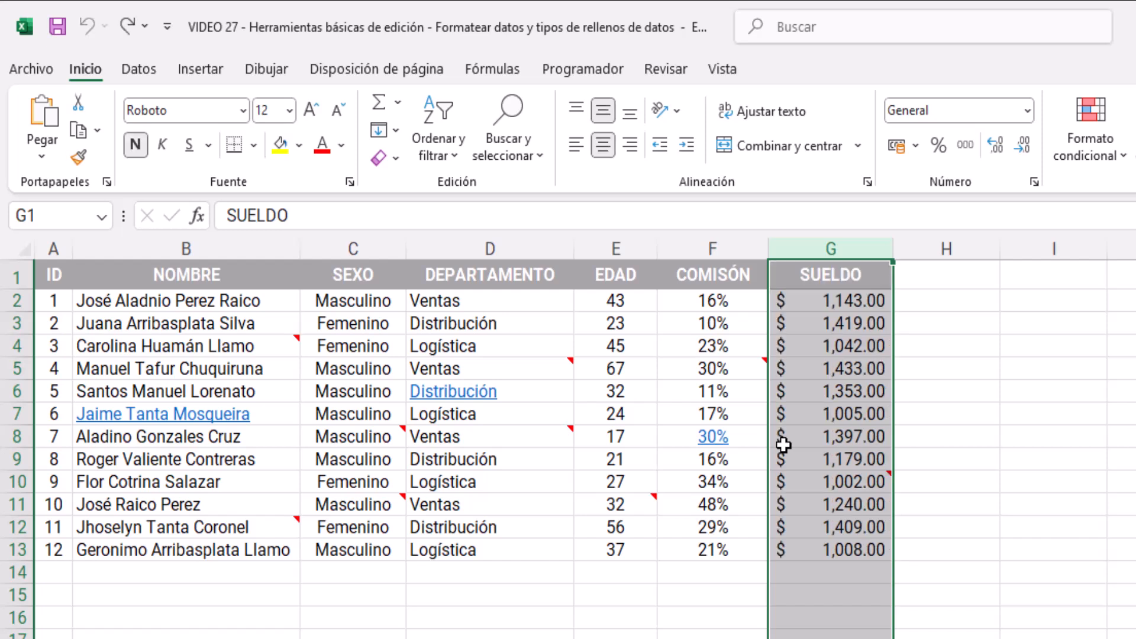
left_click(510, 457)
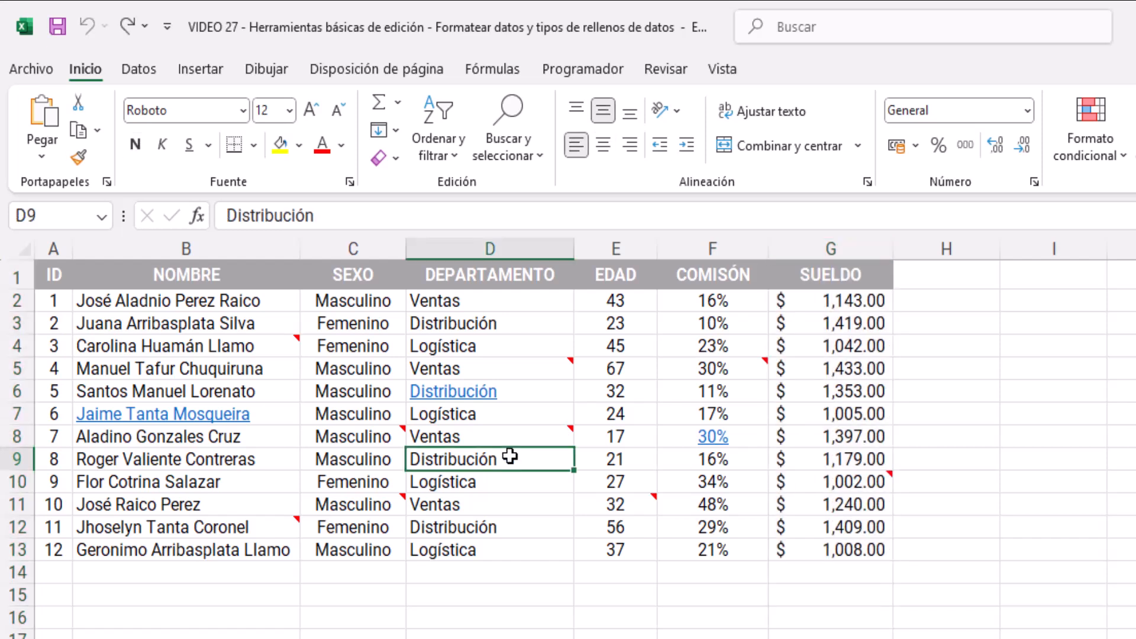
left_click(395, 160)
left_click(396, 218)
left_click(395, 165)
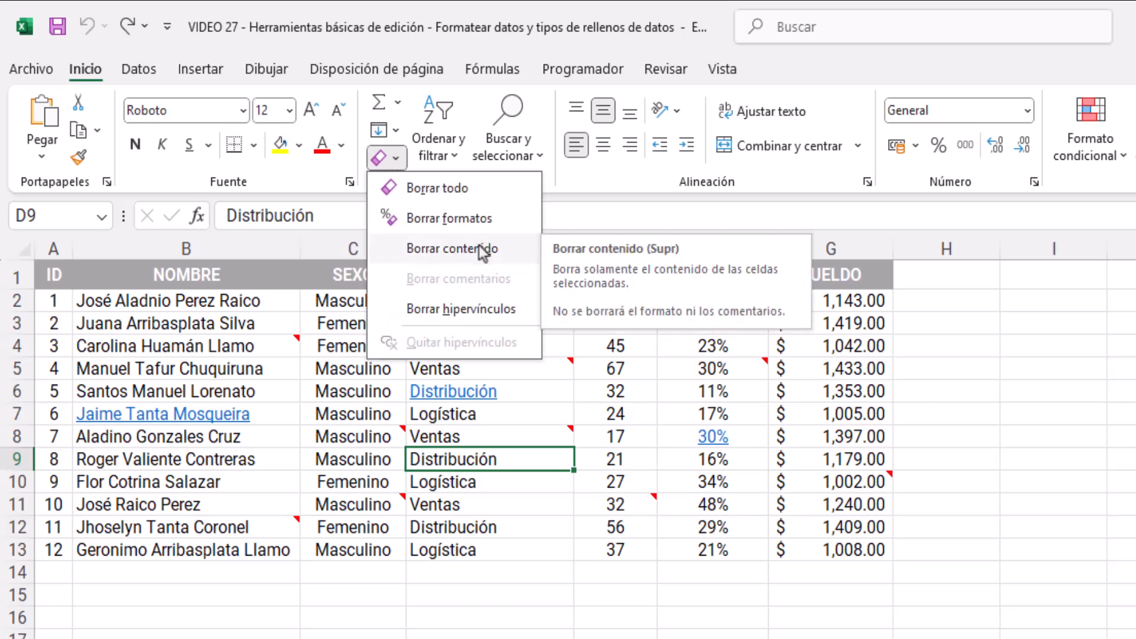
key("Escape")
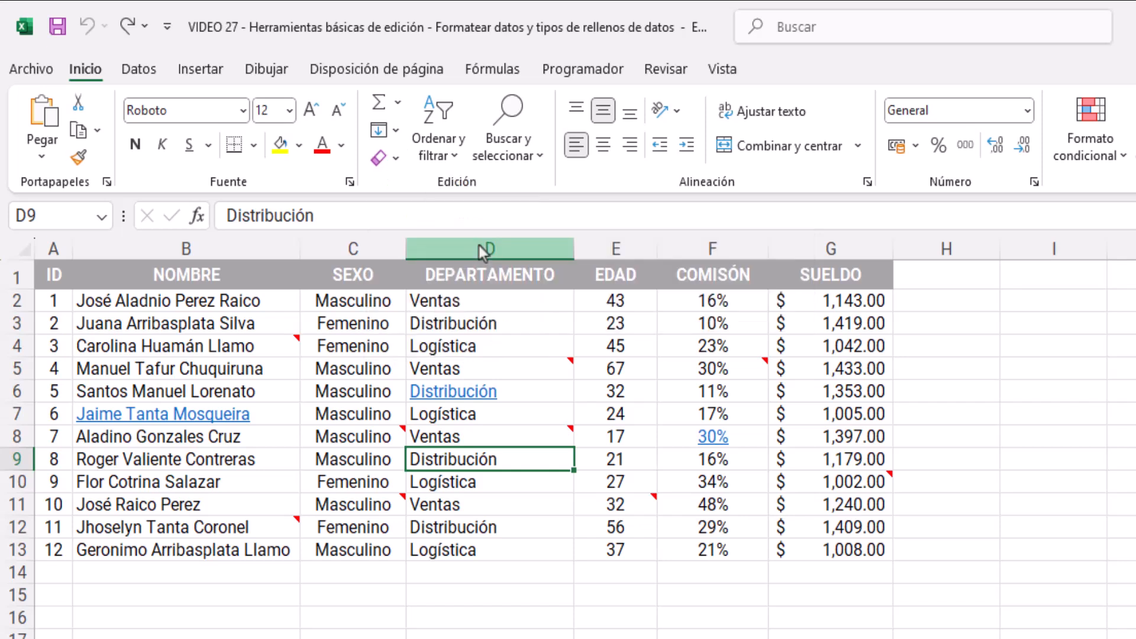
Step: Clear only the contents of the SUELDO amounts in G2:G11
left_click(827, 303)
left_click_drag(827, 396, 827, 505)
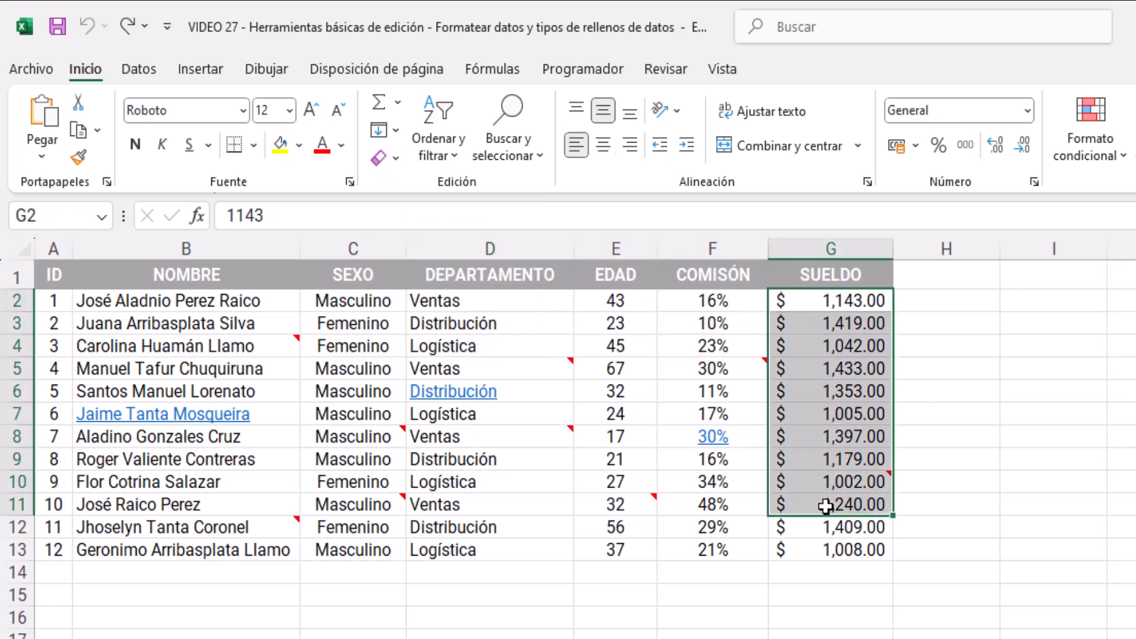
left_click(396, 158)
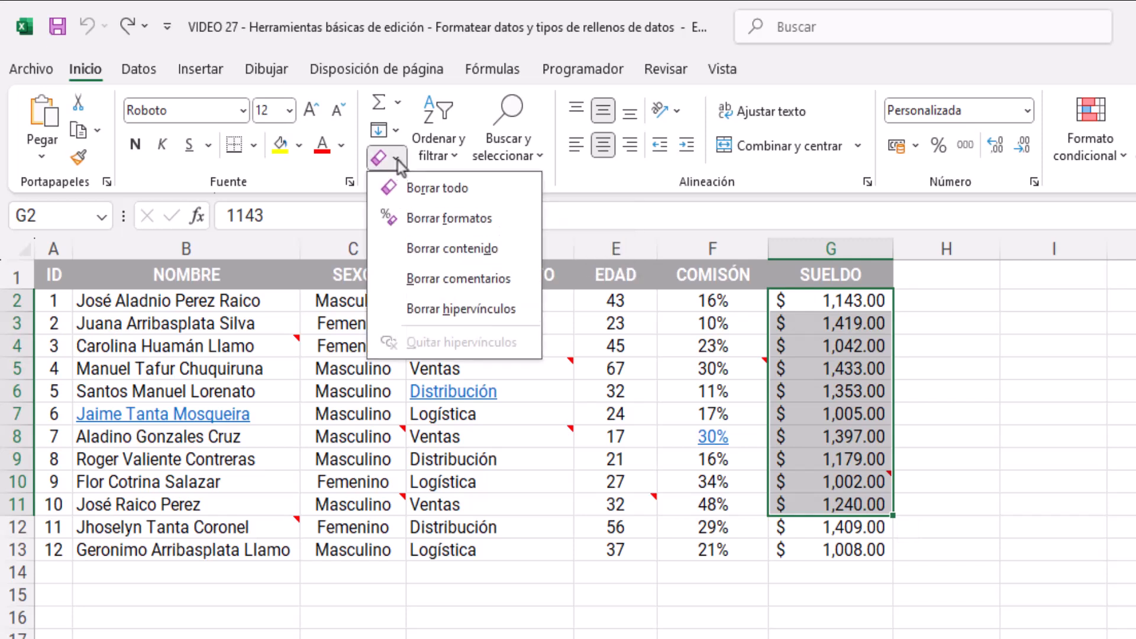
left_click(440, 251)
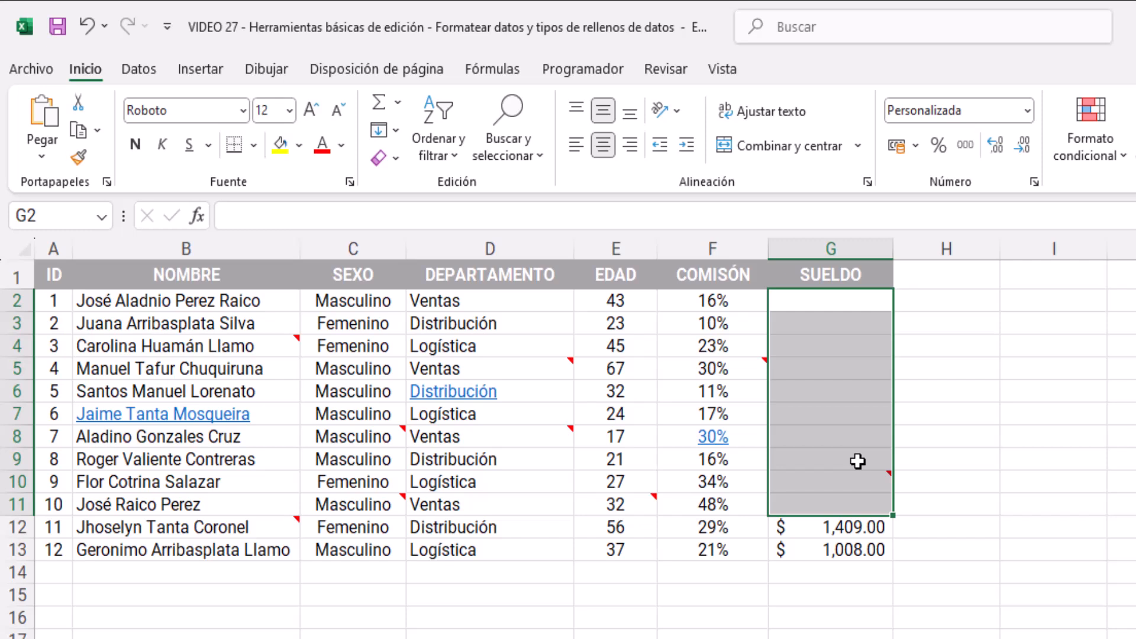
Step: Enter 1 in each SUELDO cell from G2 to G8
type("1")
key("Return")
type("1")
key("Return")
type("1")
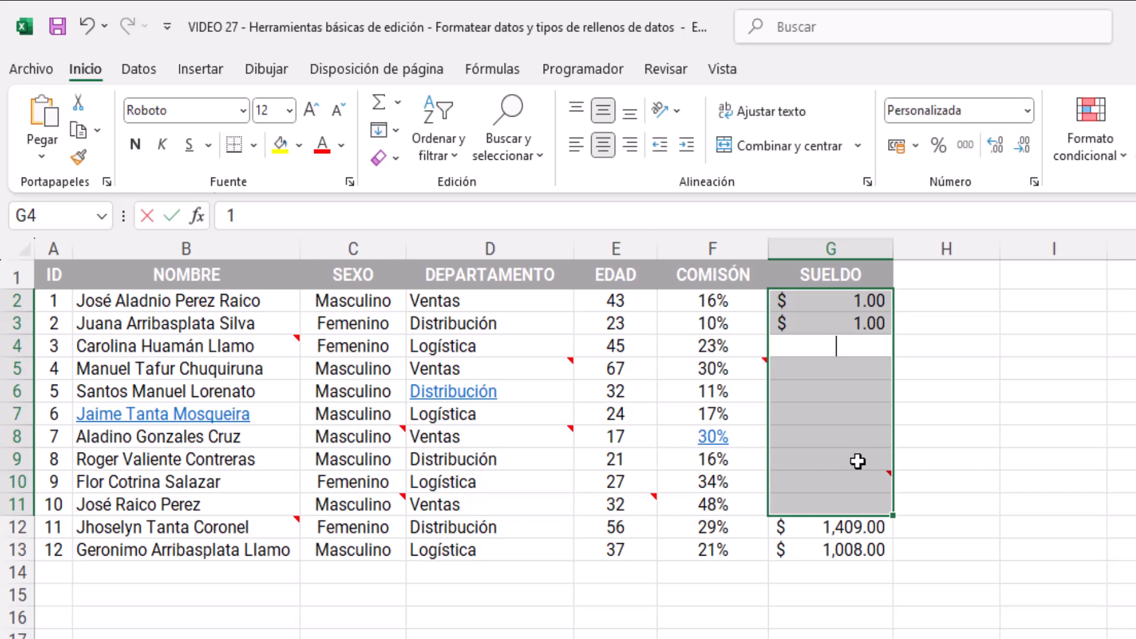
key("Return")
type("1")
key("Return")
type("1")
key("Return")
type("1 1")
key("Return")
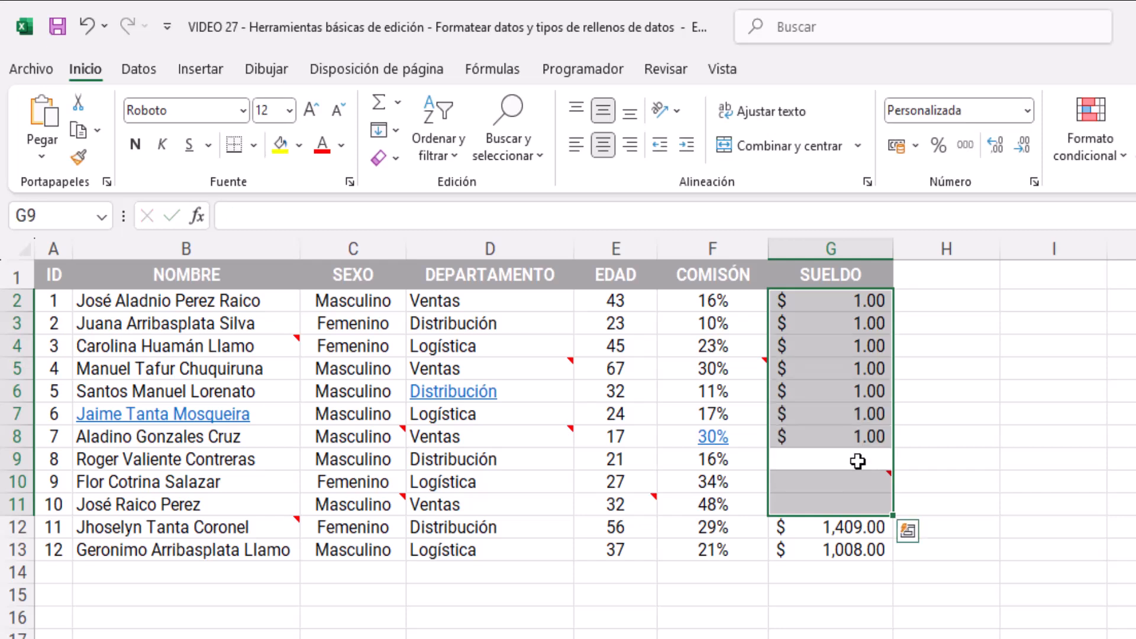
Step: Undo the test entries and the clearing of the SUELDO contents
key("ctrl+z")
key("ctrl+z")
key("ctrl+z")
key("ctrl+z")
key("ctrl+z")
key("ctrl+z")
key("ctrl+z")
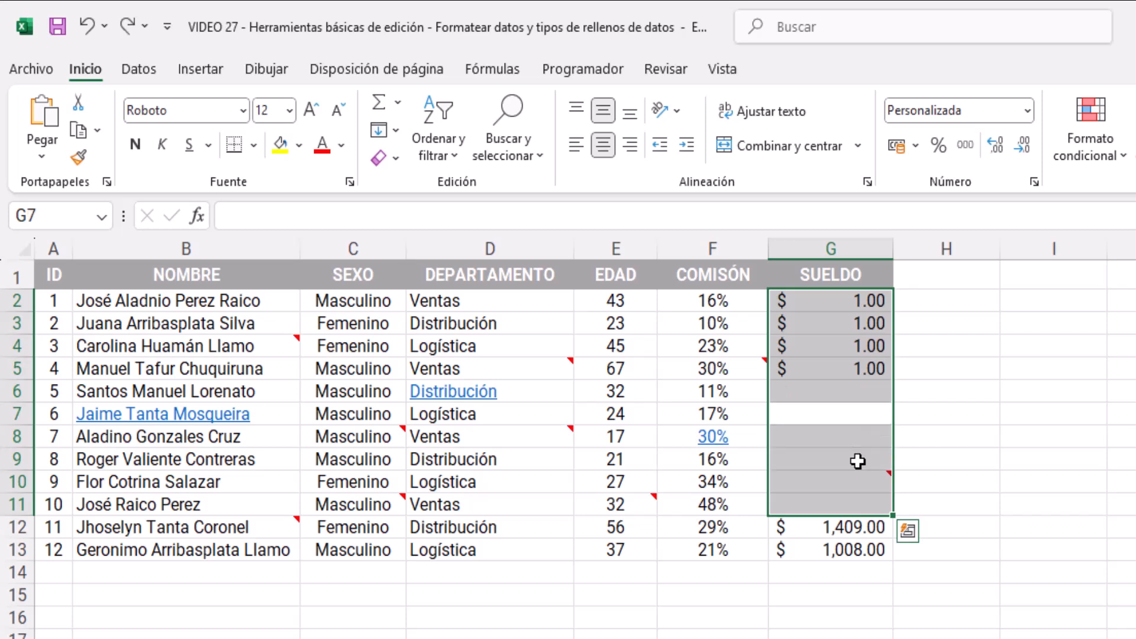
key("ctrl+z")
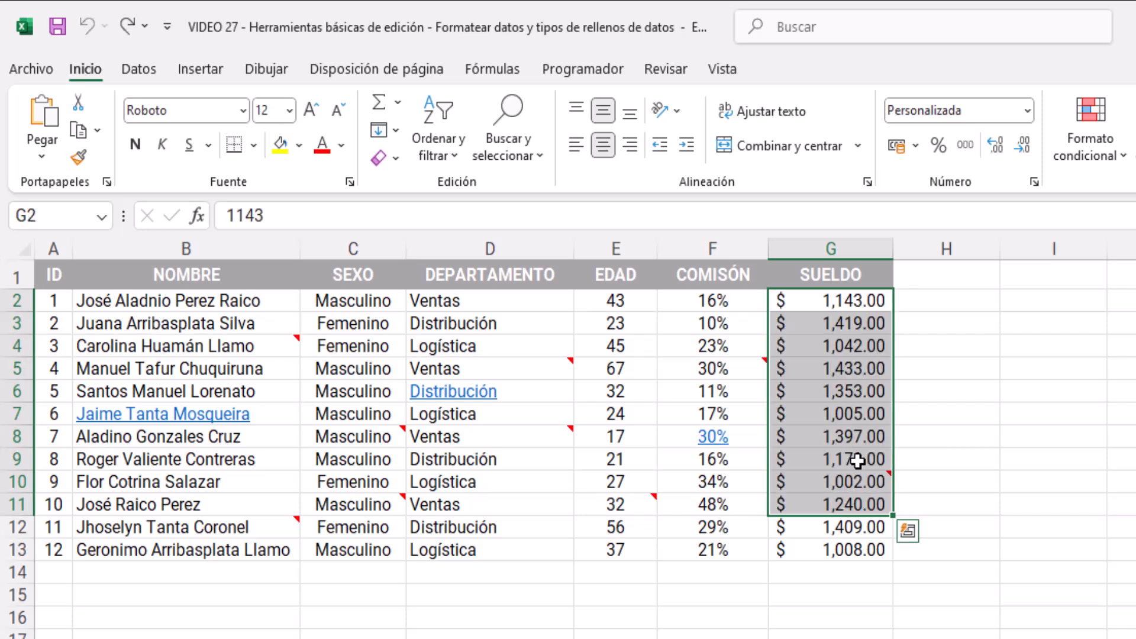
Step: Examine the comments in cells D8 and F5 and the option for clearing comments
left_click(847, 422)
mouse_move(544, 440)
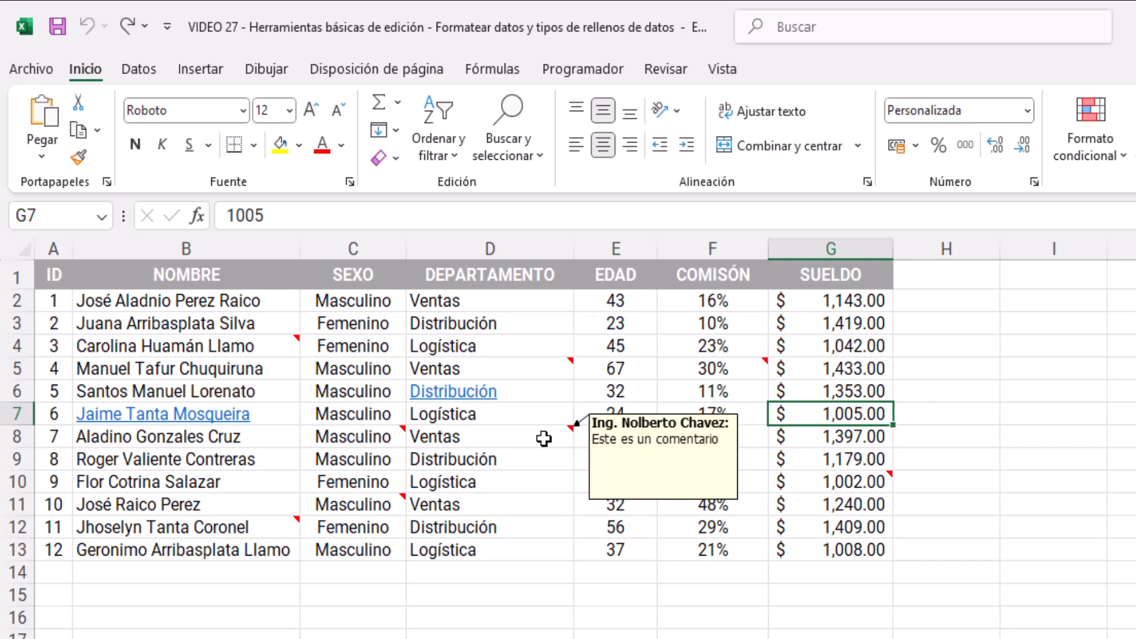
left_click(535, 438)
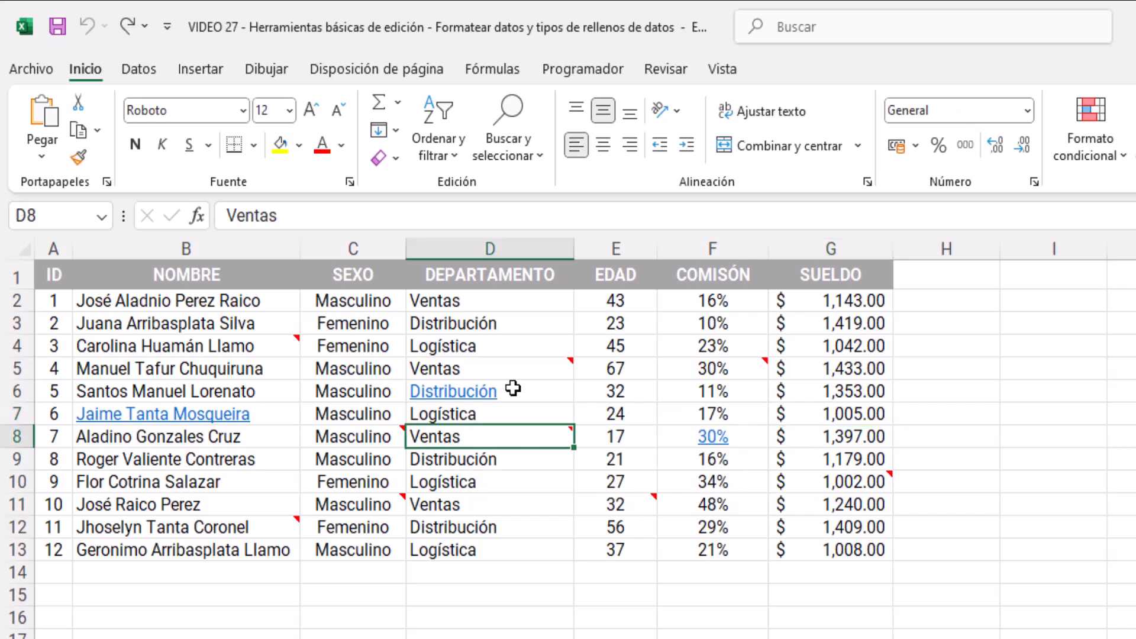
left_click(395, 159)
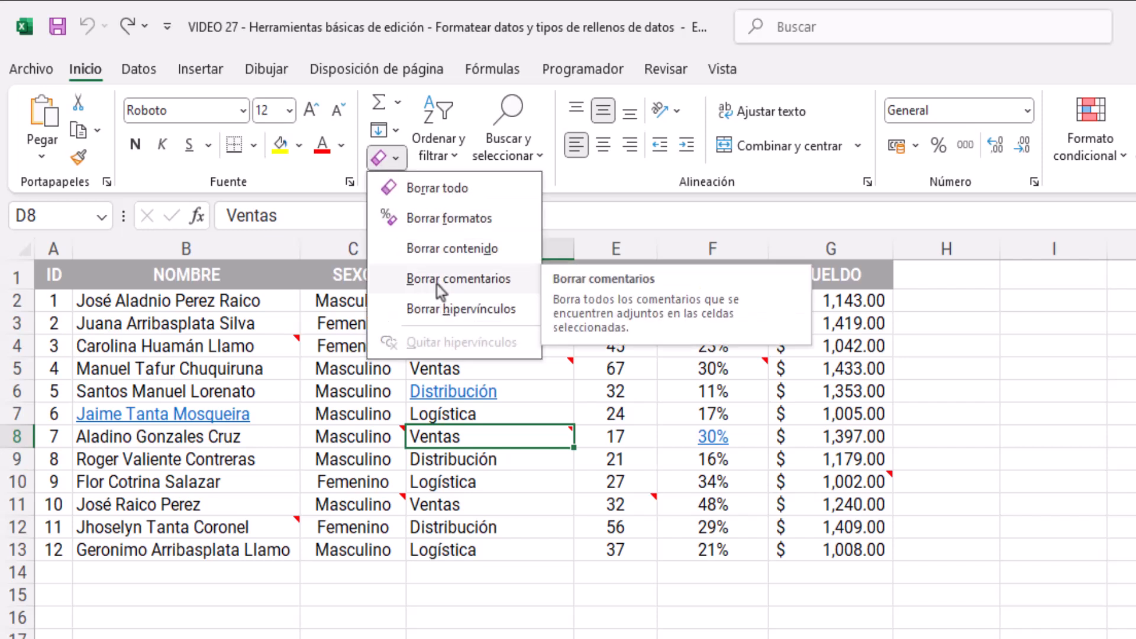
left_click(645, 507)
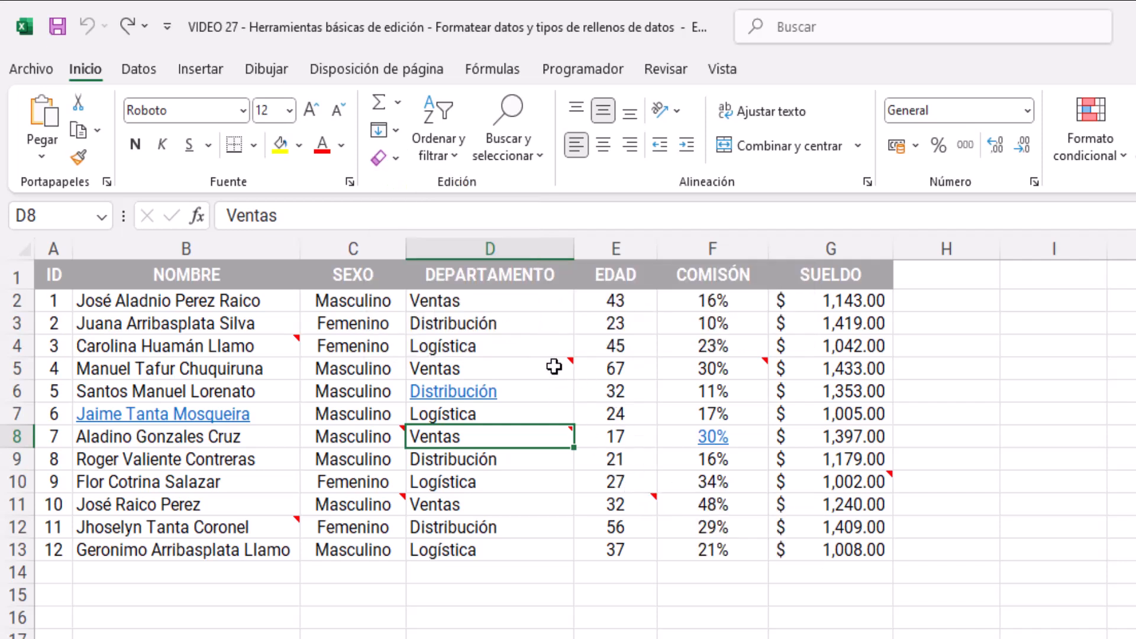
mouse_move(554, 367)
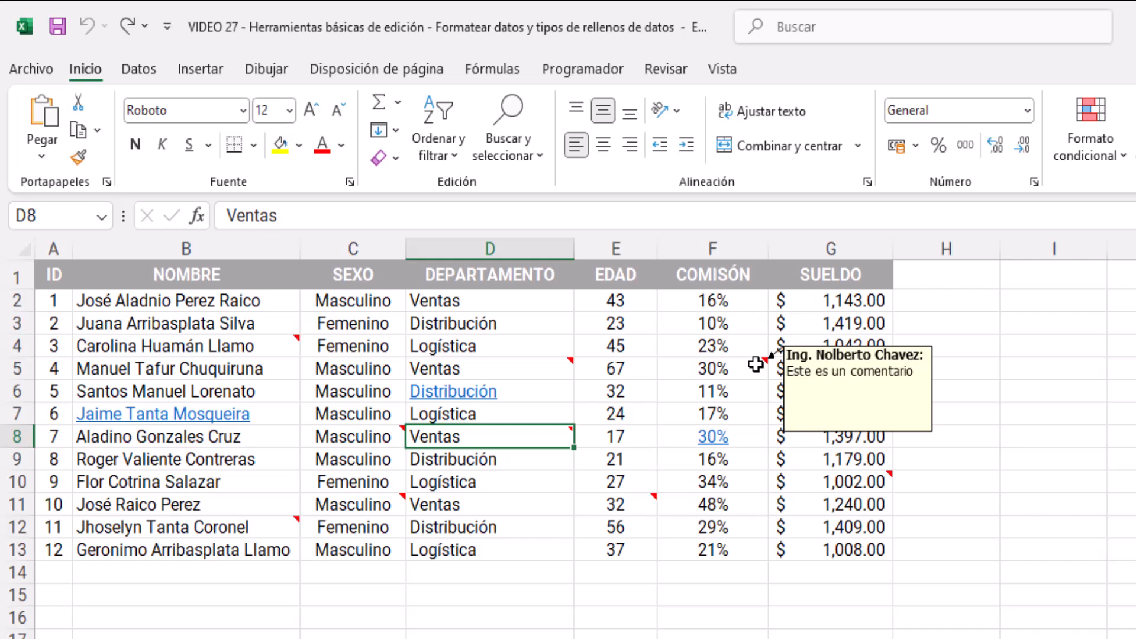
Step: Clear all comments from the employee data in B2:G13, leaving the contents and hyperlinks in place
left_click(89, 299)
left_click_drag(298, 352, 845, 551)
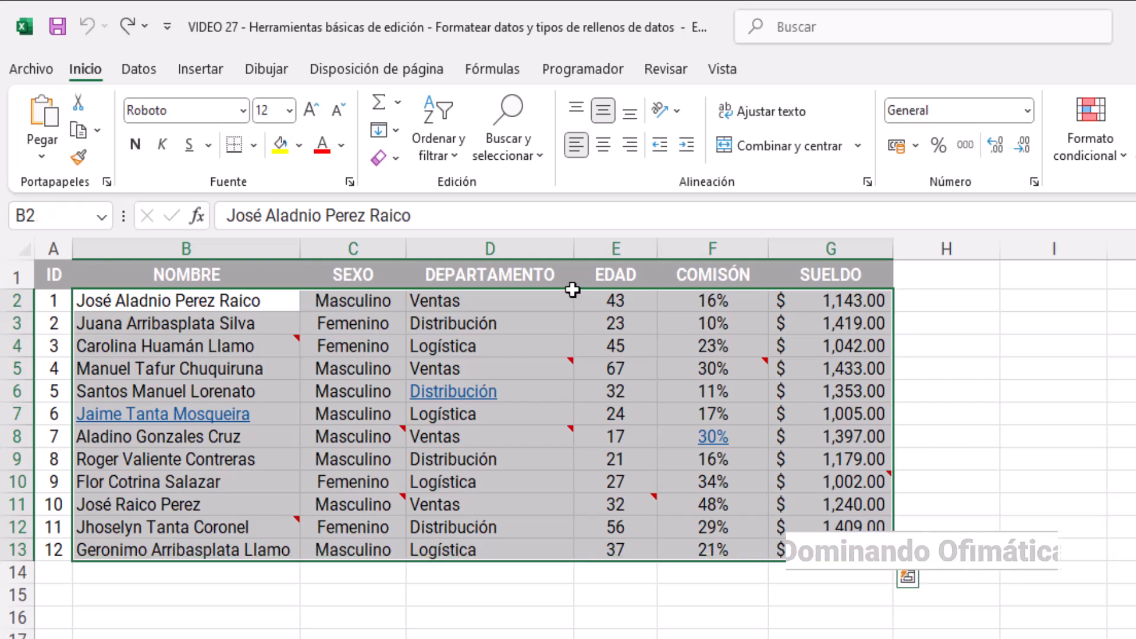
left_click(396, 158)
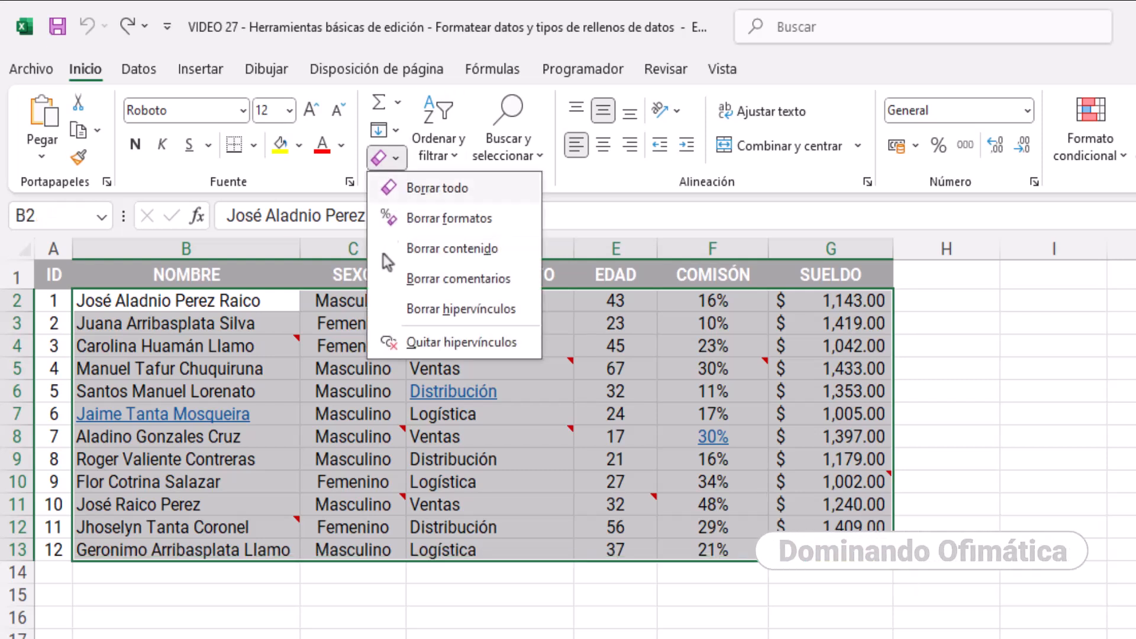
left_click(423, 280)
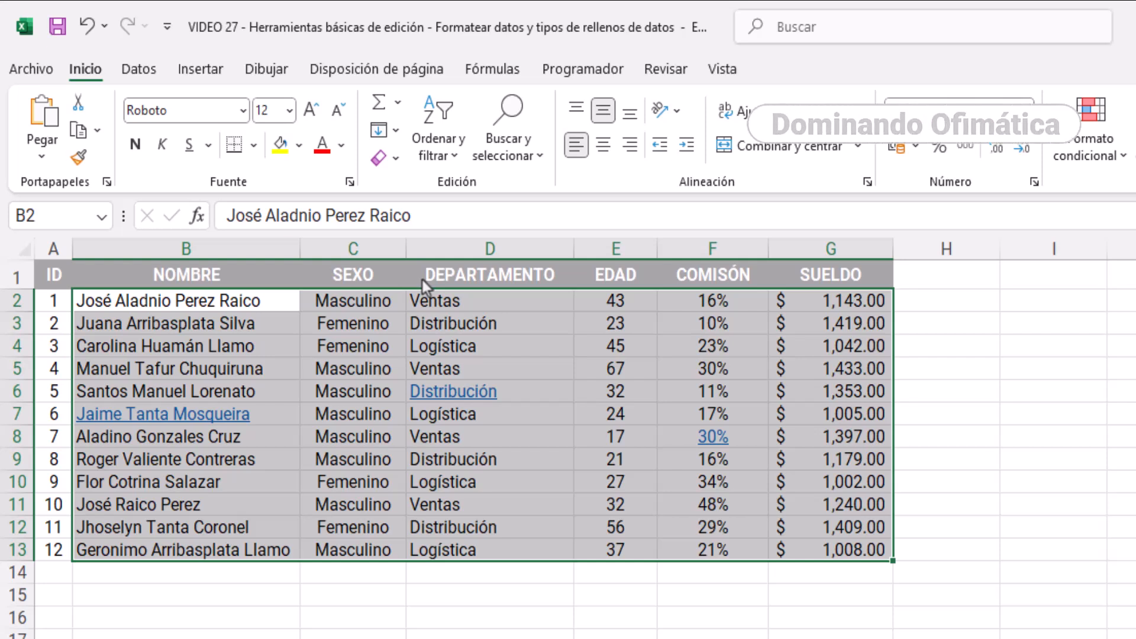
left_click(472, 417)
left_click(483, 496)
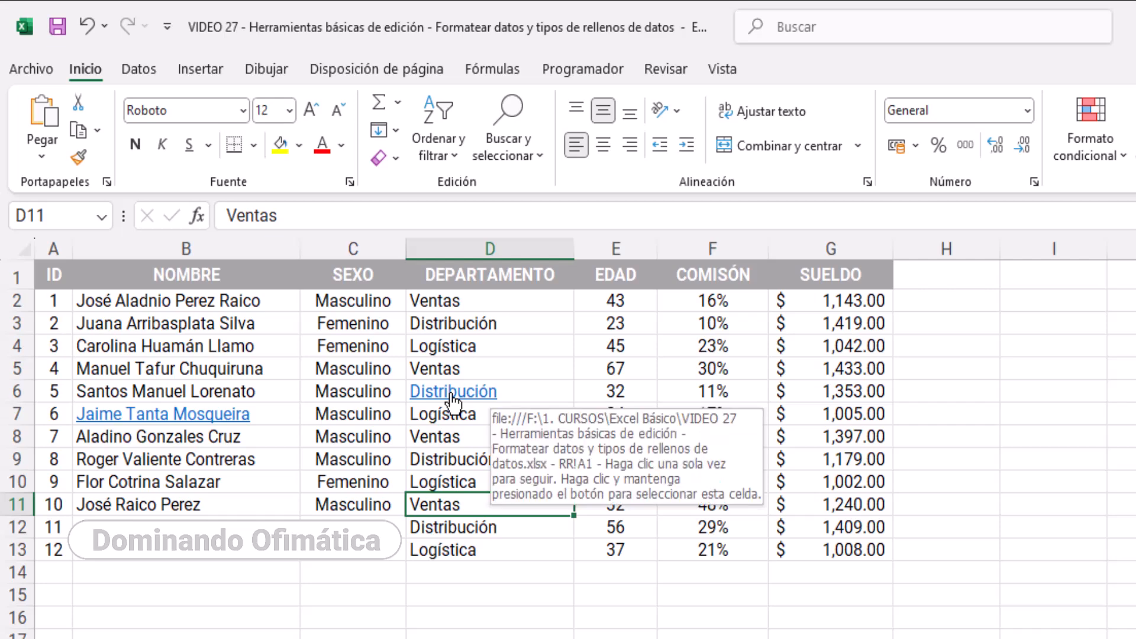
Step: Remove the hyperlinks, including their formatting, from the employee data in B2:G13 with Quitar hipervínculos
left_click_drag(91, 300, 870, 547)
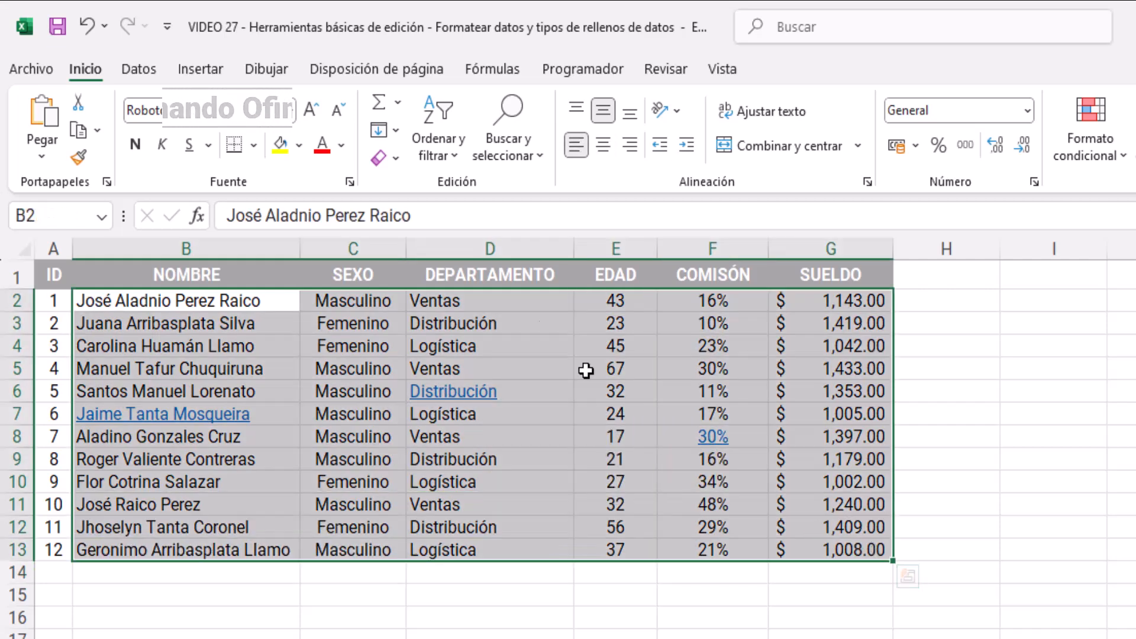
left_click(397, 164)
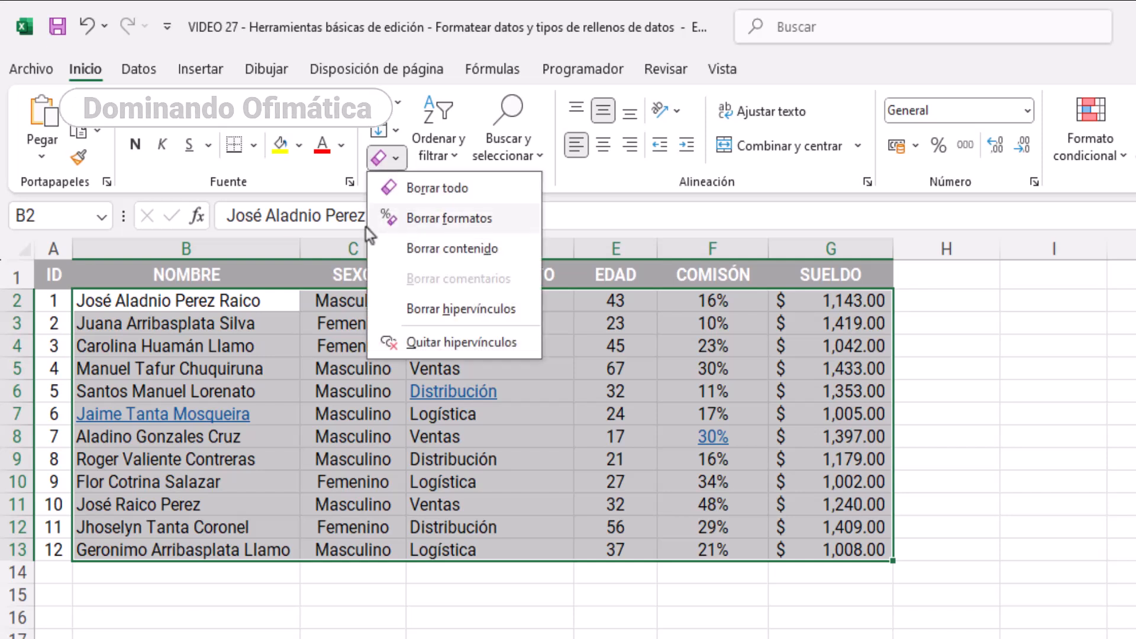
left_click(481, 342)
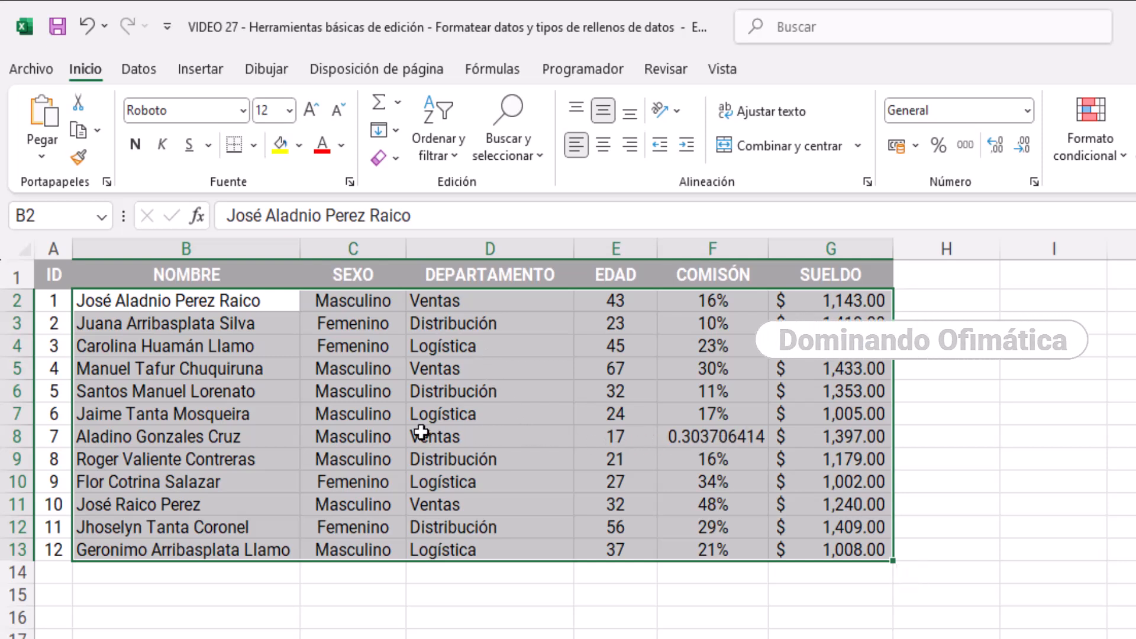
left_click(403, 435)
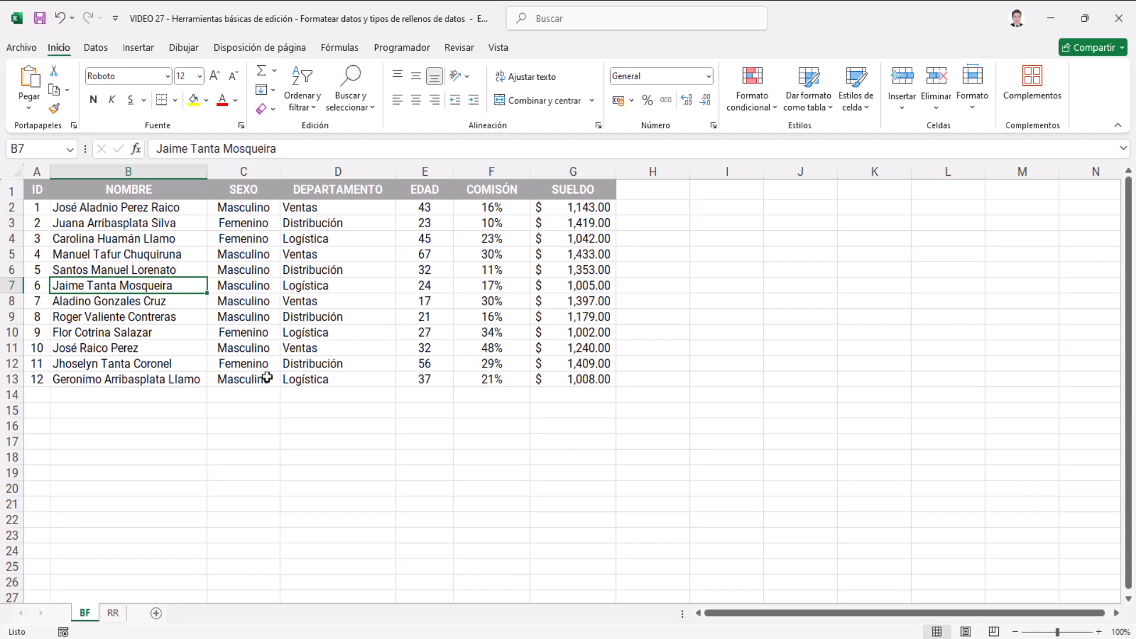
Step: Switch to the RR sheet and look over the available fill options without applying one
left_click(112, 613)
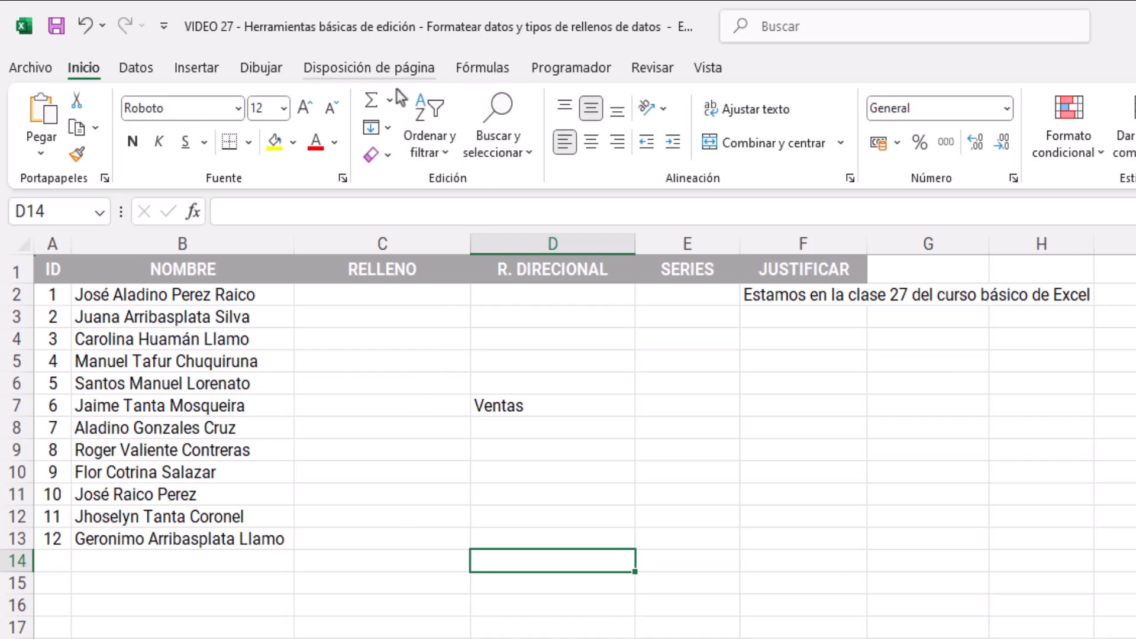
left_click(390, 130)
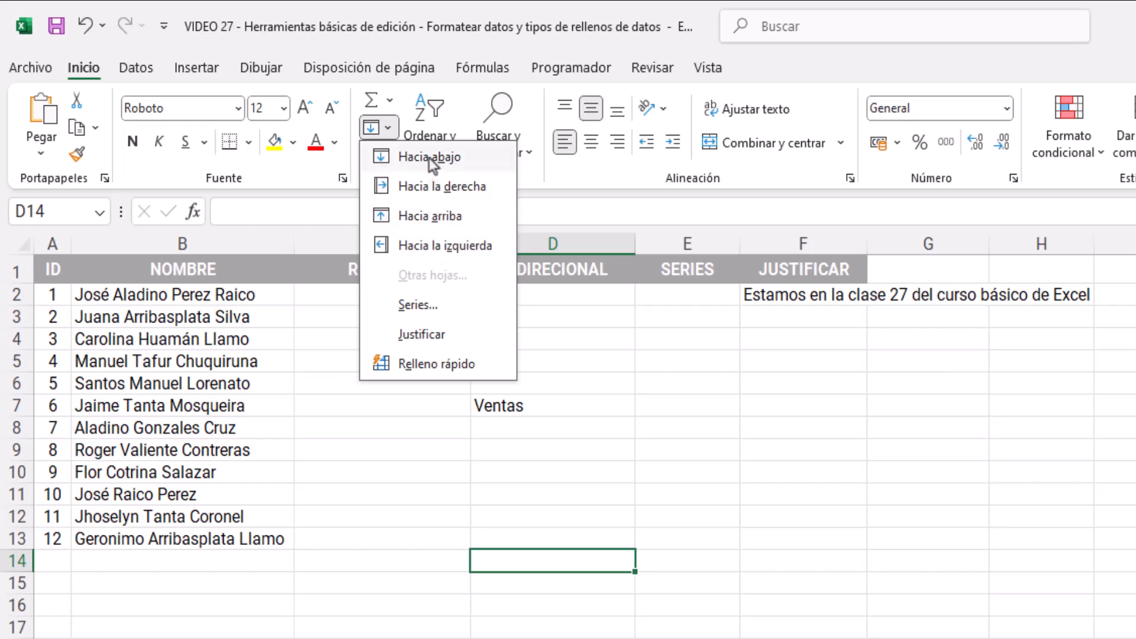
left_click(508, 422)
Step: Fill the Ventas entry in D7 downward and to the right across D7:F13
left_click_drag(508, 407, 804, 541)
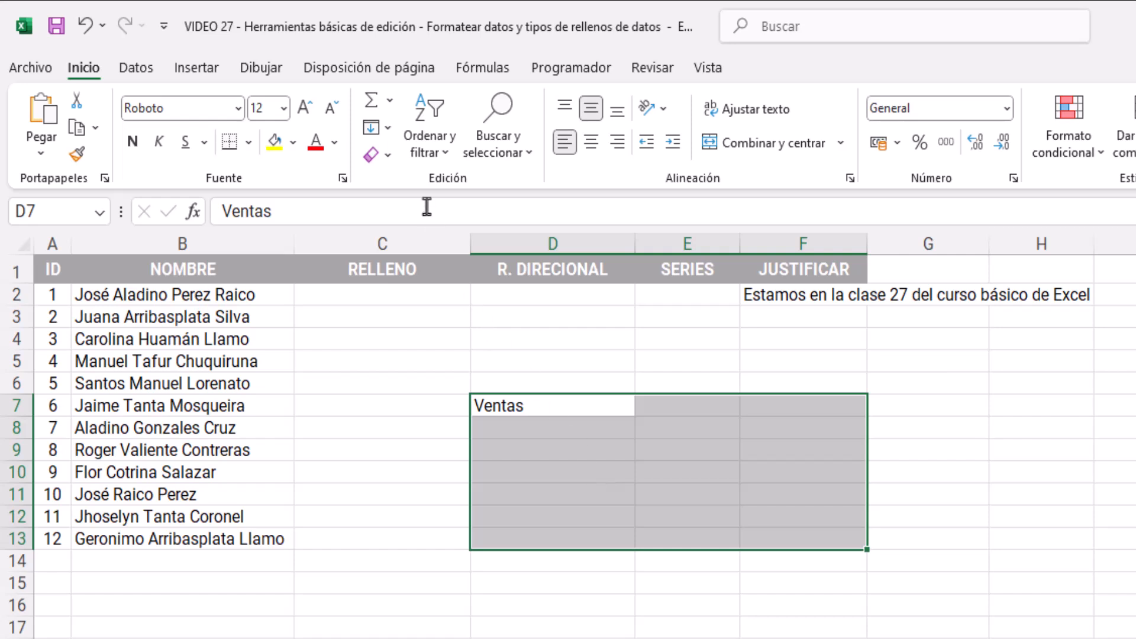
left_click(389, 131)
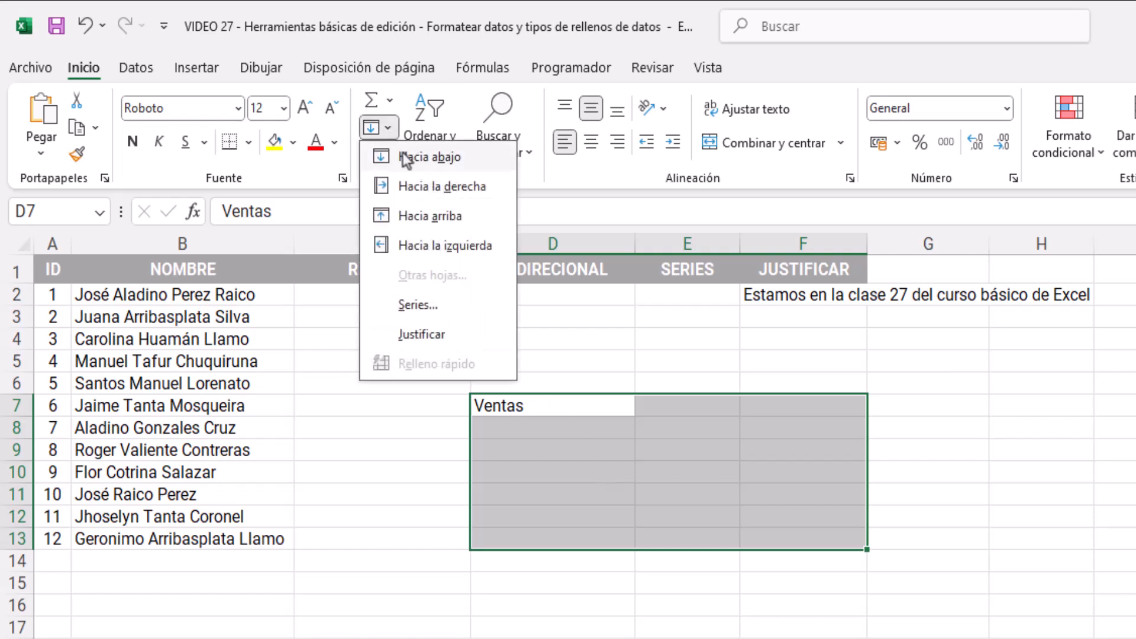
left_click(406, 155)
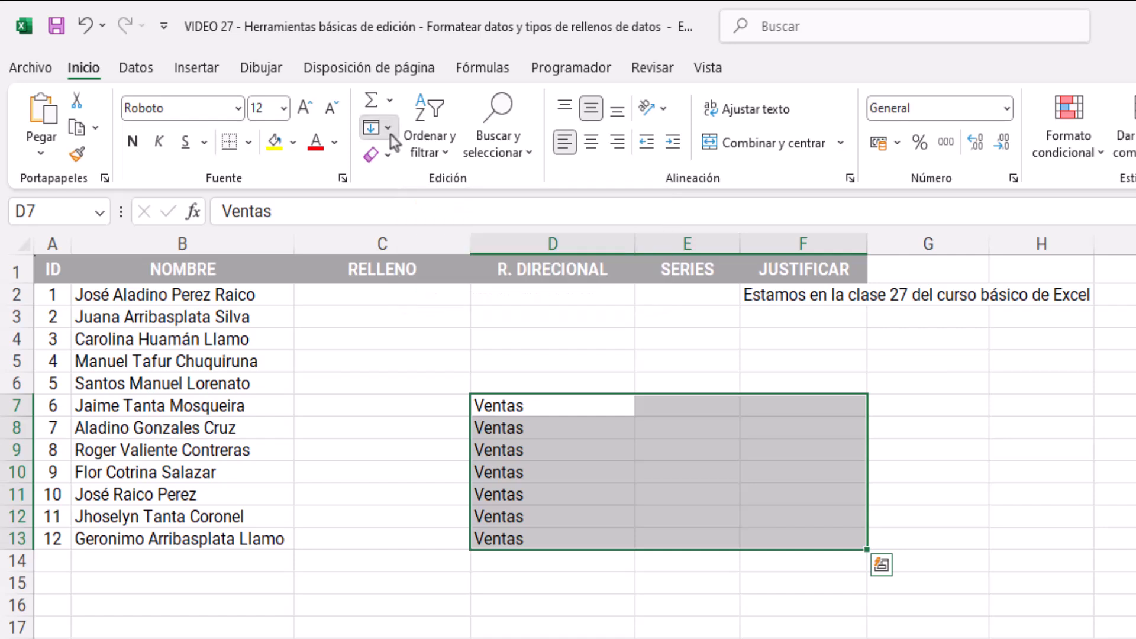
left_click(389, 130)
left_click(421, 187)
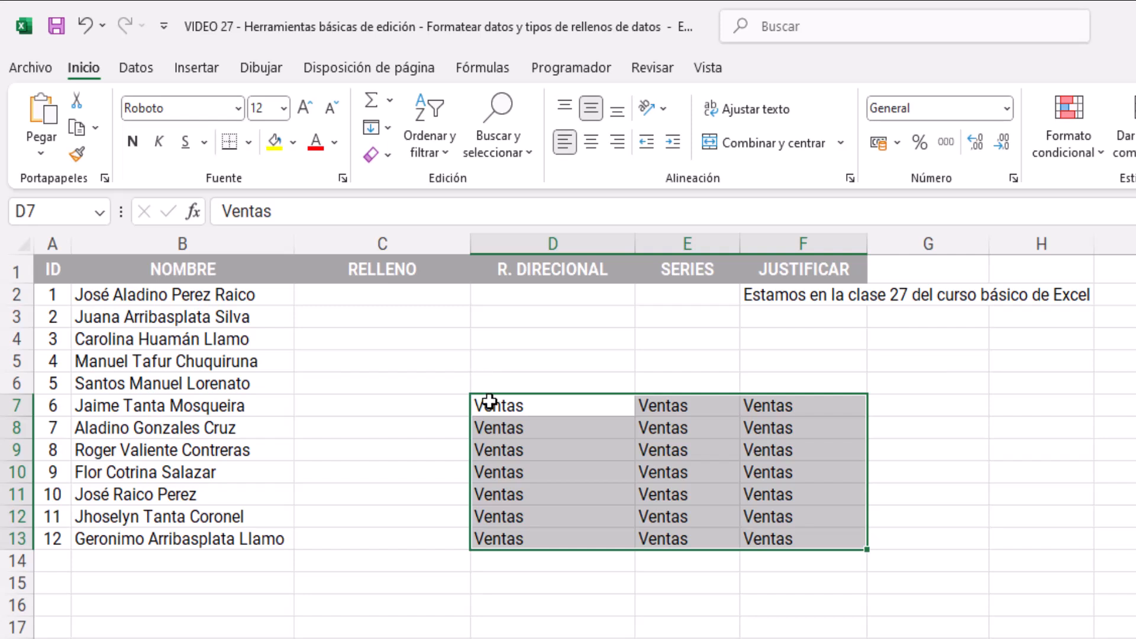
Step: Fill the Ventas entry in D7 upward and to the left across C3:D7
left_click_drag(497, 406, 410, 318)
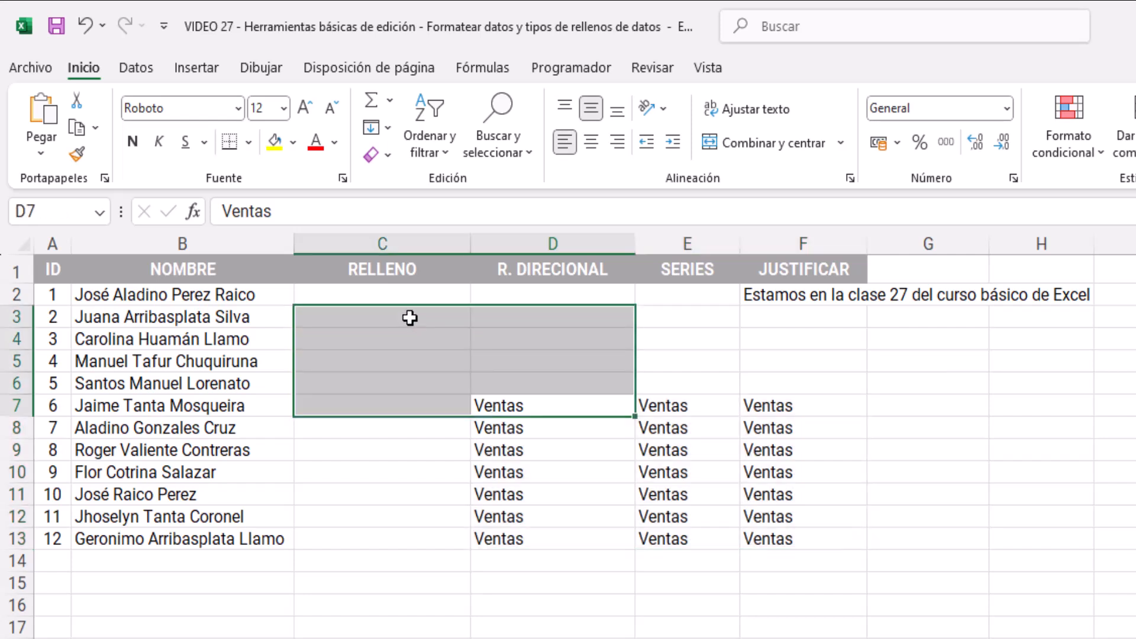
left_click(388, 128)
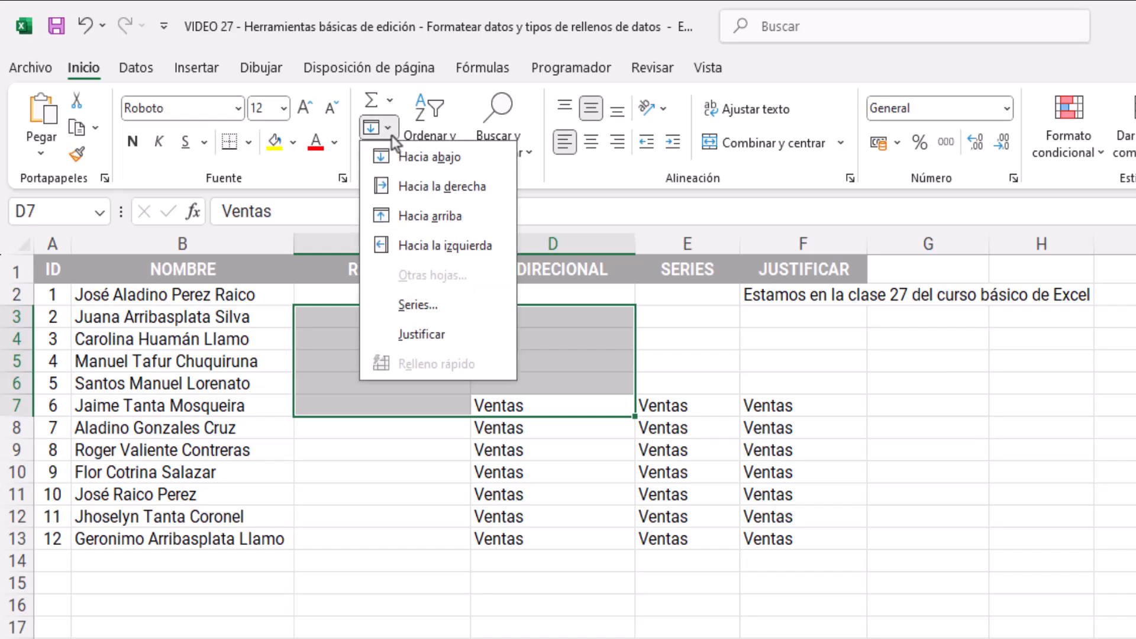
left_click(420, 215)
left_click(388, 128)
left_click(425, 243)
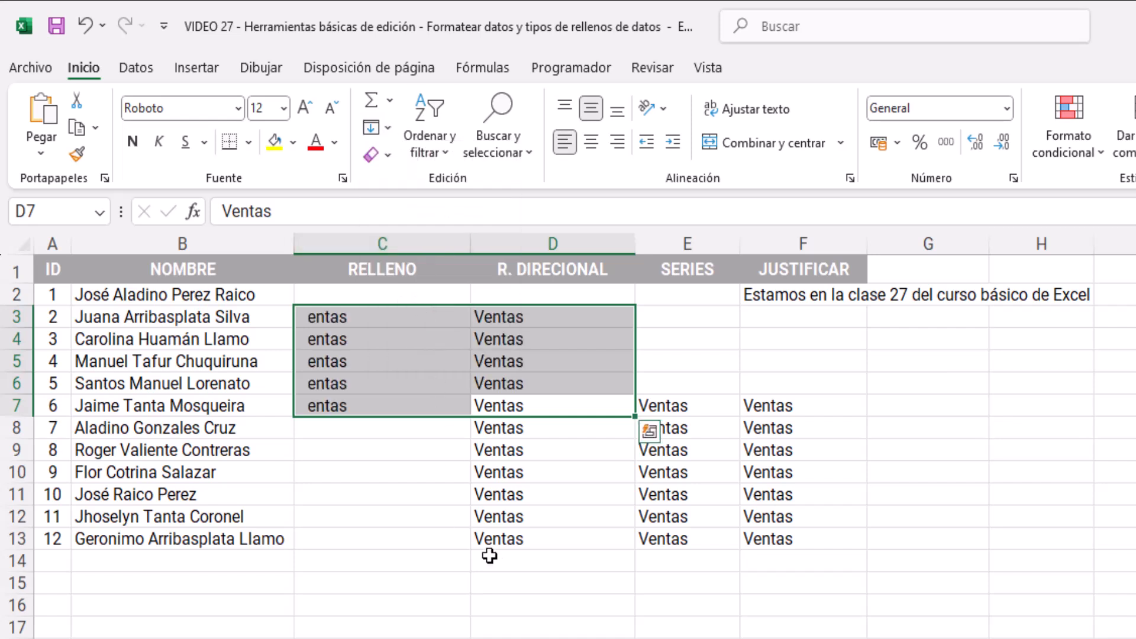
left_click(504, 566)
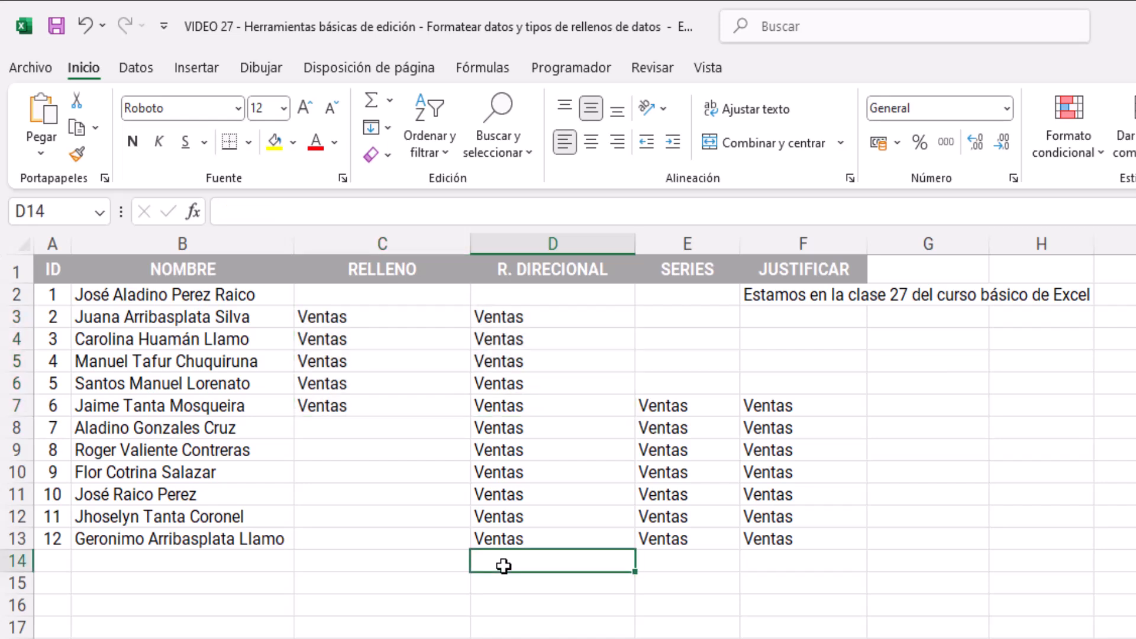
Step: Undo all four directional fills so that only the Ventas entry in D7 remains
key("ctrl+z")
key("ctrl+z")
key("ctrl+z")
key("ctrl+z")
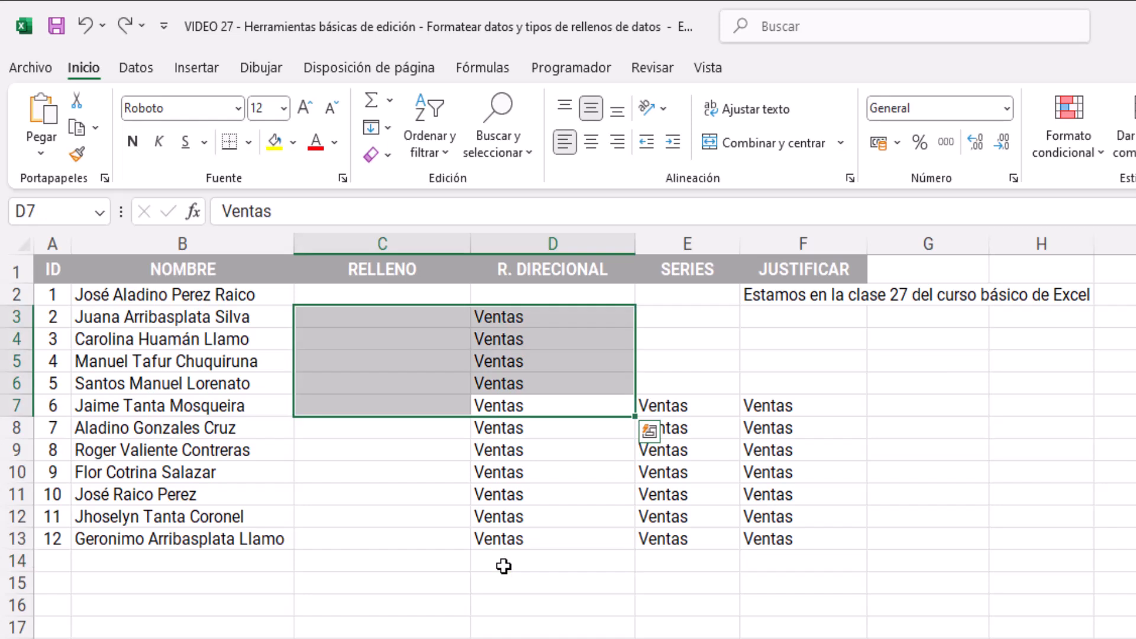
Step: Open the Series fill dialog from cell C6 and examine the Filas and Columnas direction options
left_click(424, 385)
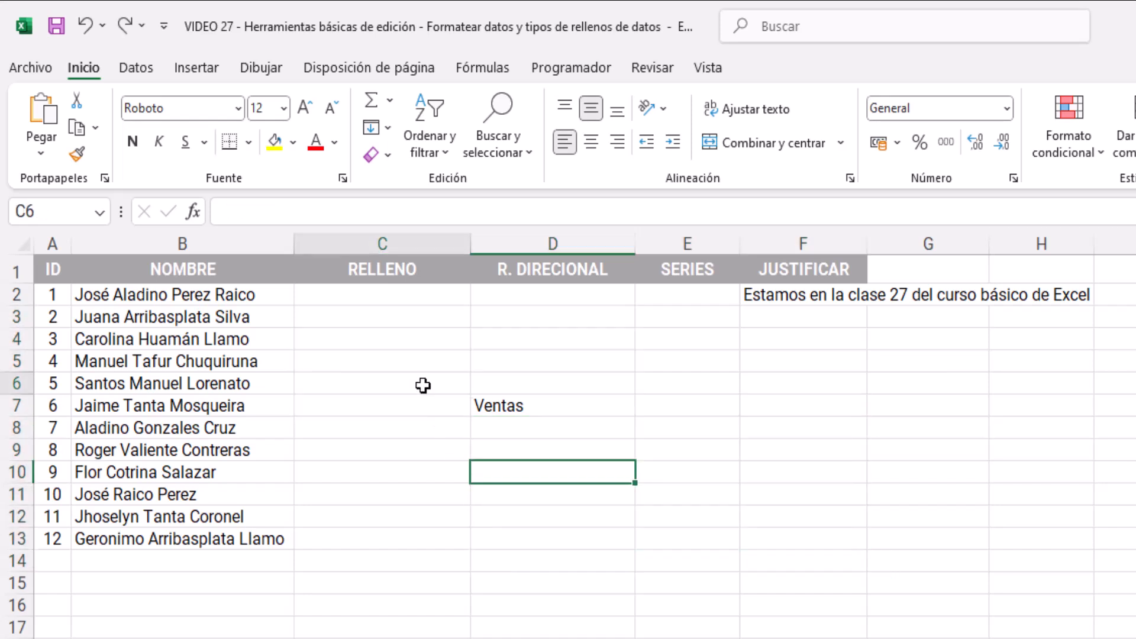
left_click(388, 128)
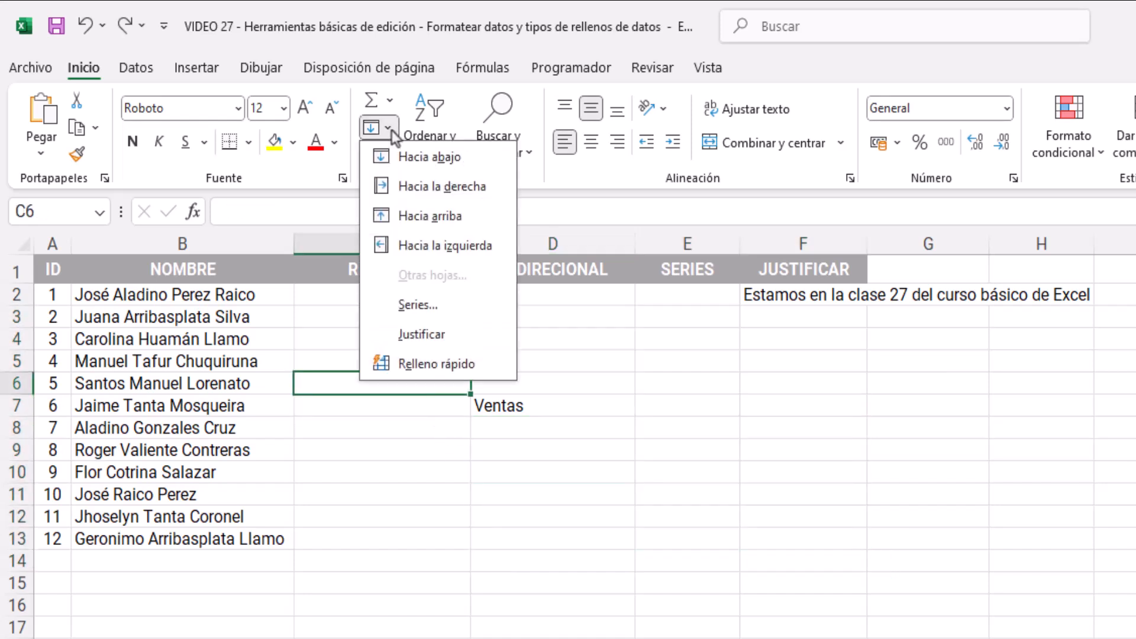
left_click(444, 305)
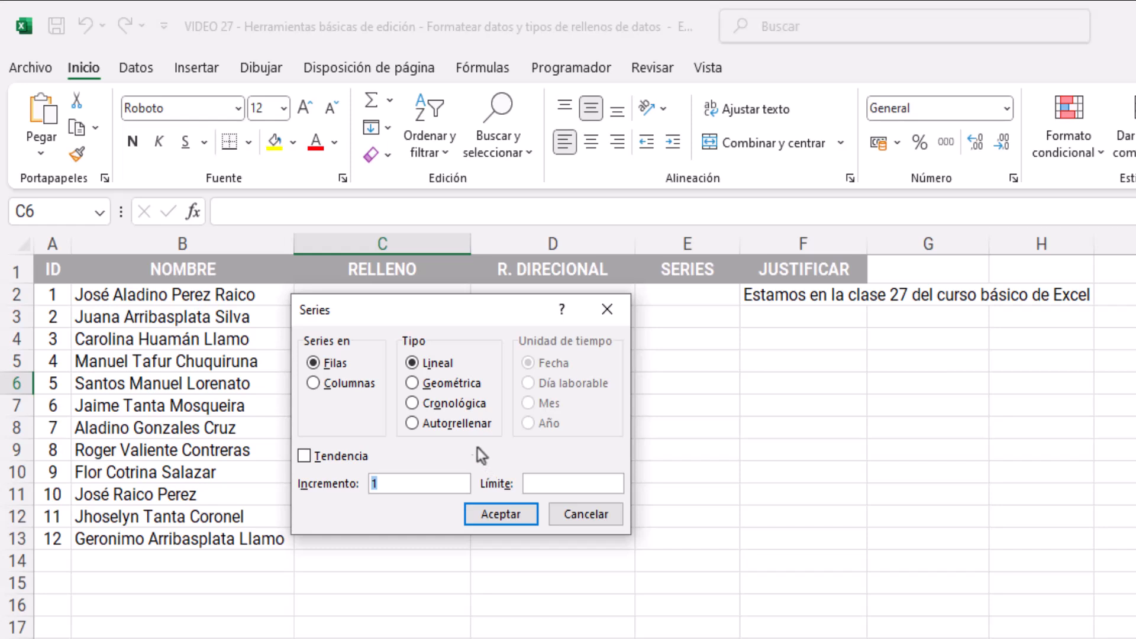
left_click(312, 384)
left_click(314, 364)
left_click(330, 380)
left_click(328, 365)
left_click(314, 383)
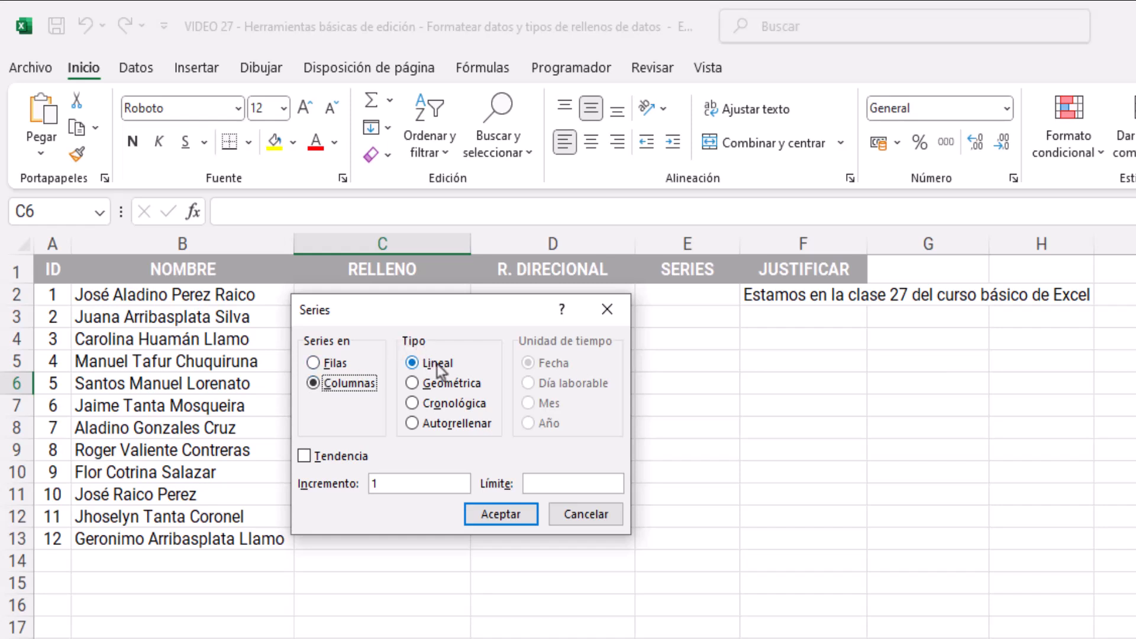
Step: Examine the Geométrica, Cronológica and Autorrellenar series types and the time units, and close the dialog without applying
left_click(437, 382)
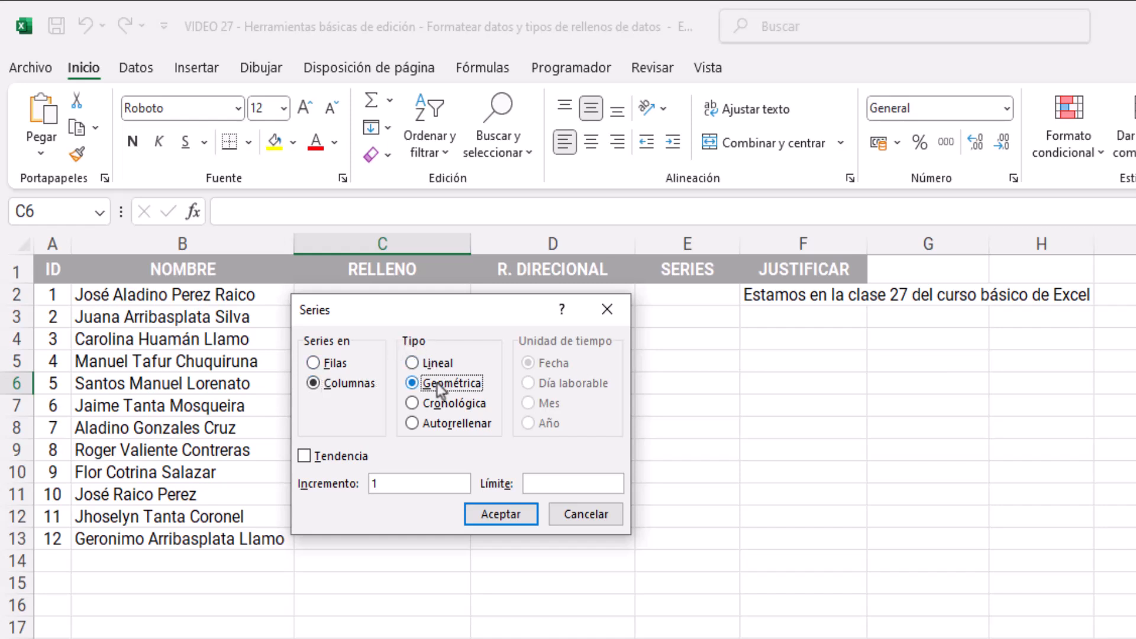
left_click(436, 404)
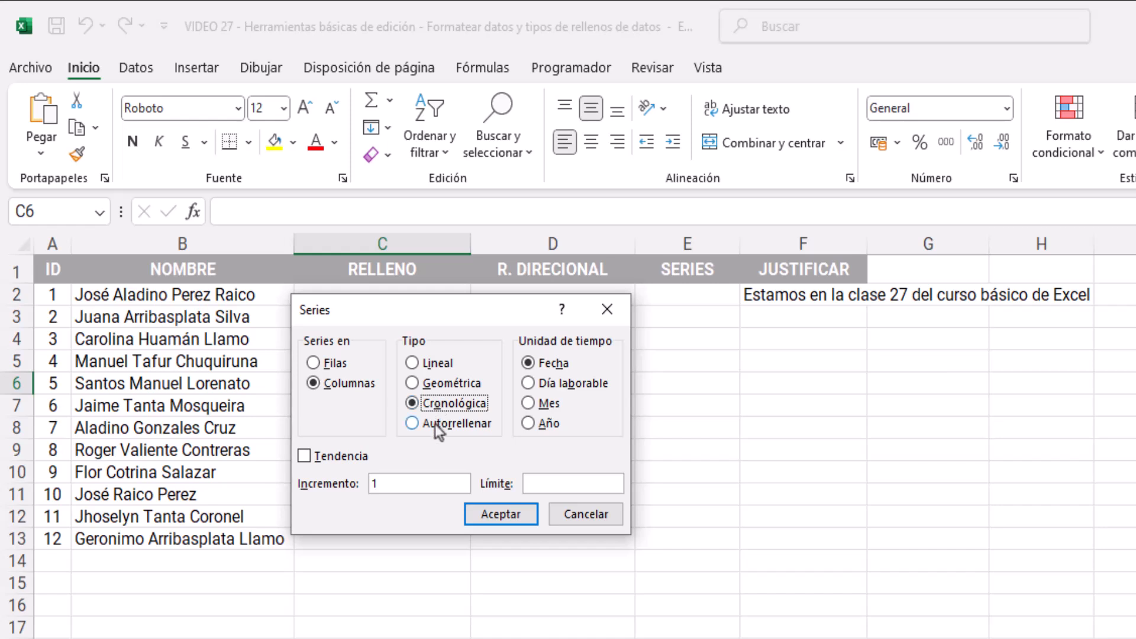
left_click(435, 424)
left_click(432, 405)
left_click(552, 367)
left_click(552, 386)
left_click(542, 403)
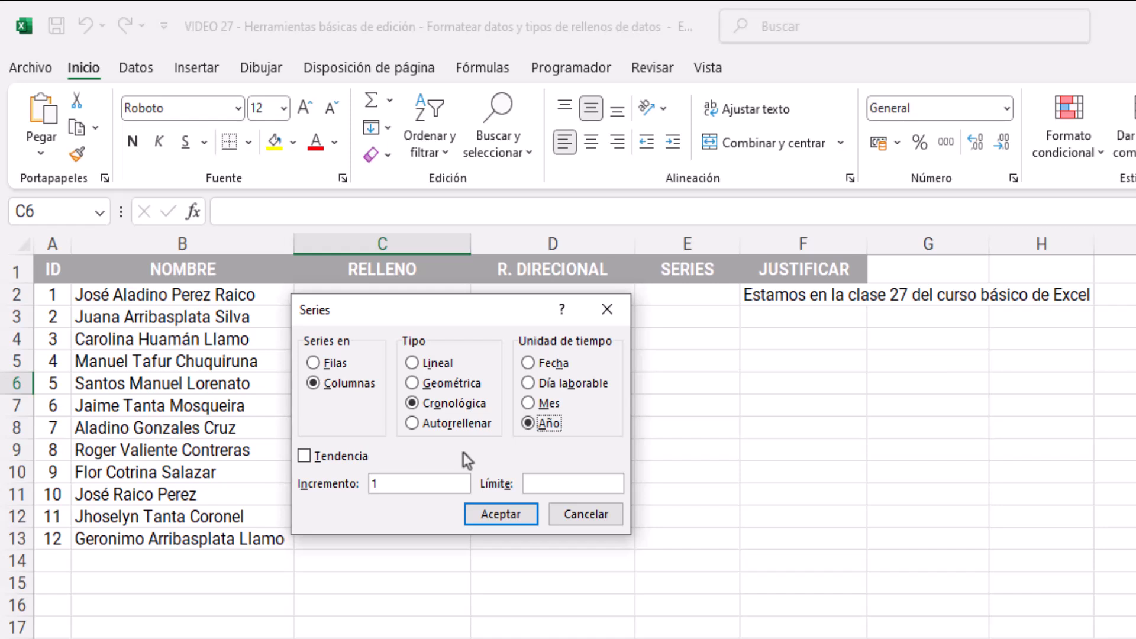
left_click(608, 310)
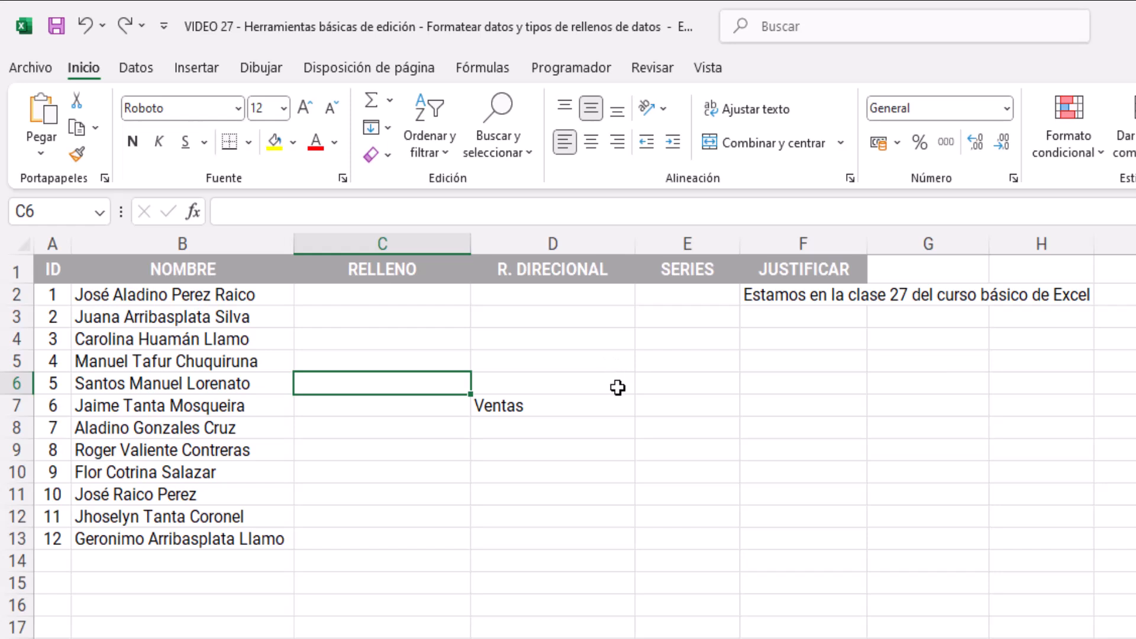
Step: Enter 5 in E2 as the starting value of the SERIES column
left_click(666, 298)
key("ctrl+shift+asciitilde")
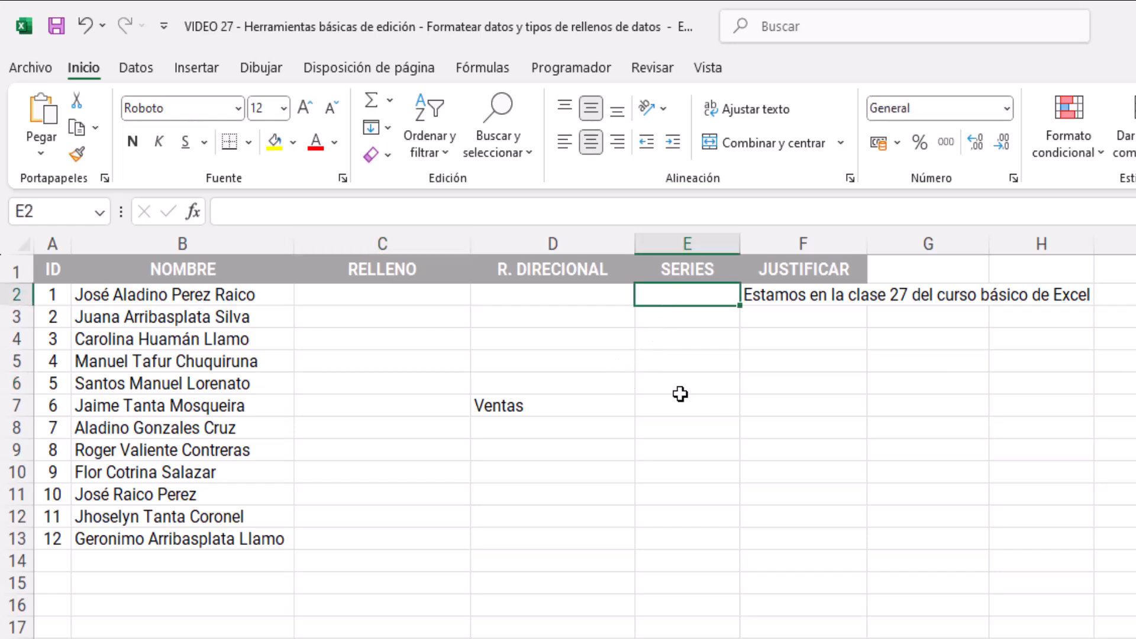
type("5")
key("Return")
key("Up")
Step: Fill a linear series down the column from E2 with an increment of 5 and a limit of 1000
left_click(388, 127)
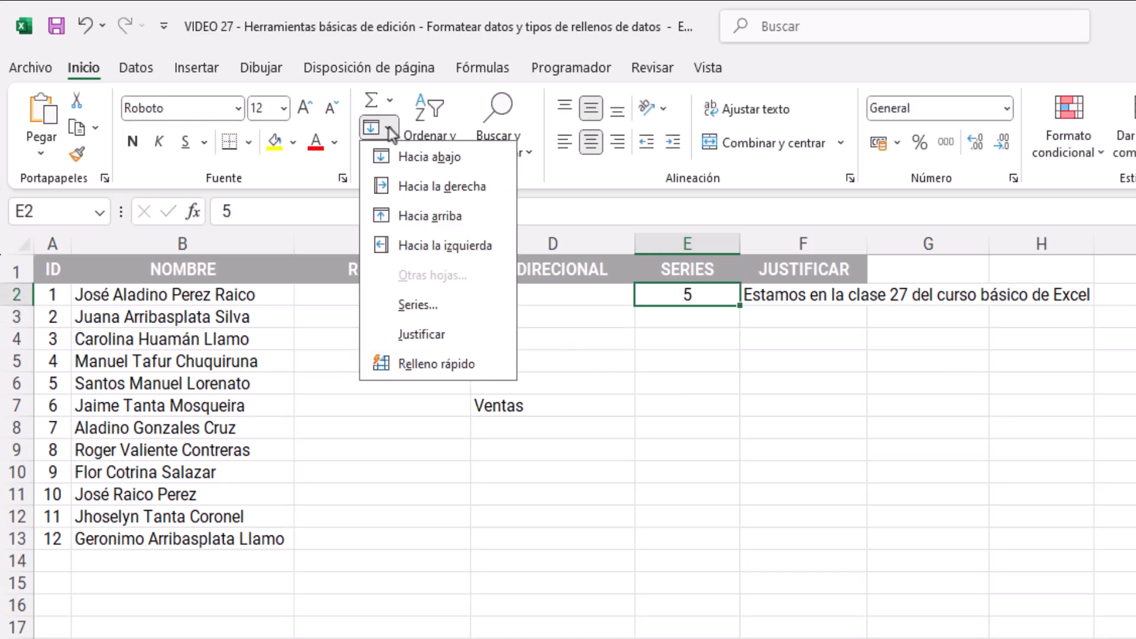
left_click(404, 304)
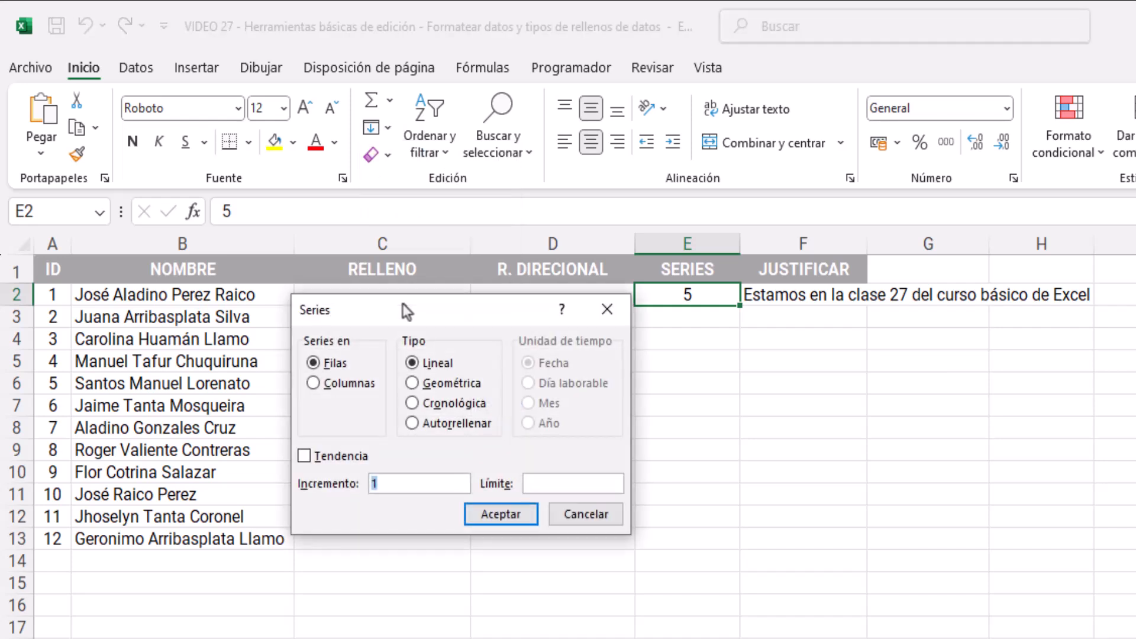
left_click(348, 385)
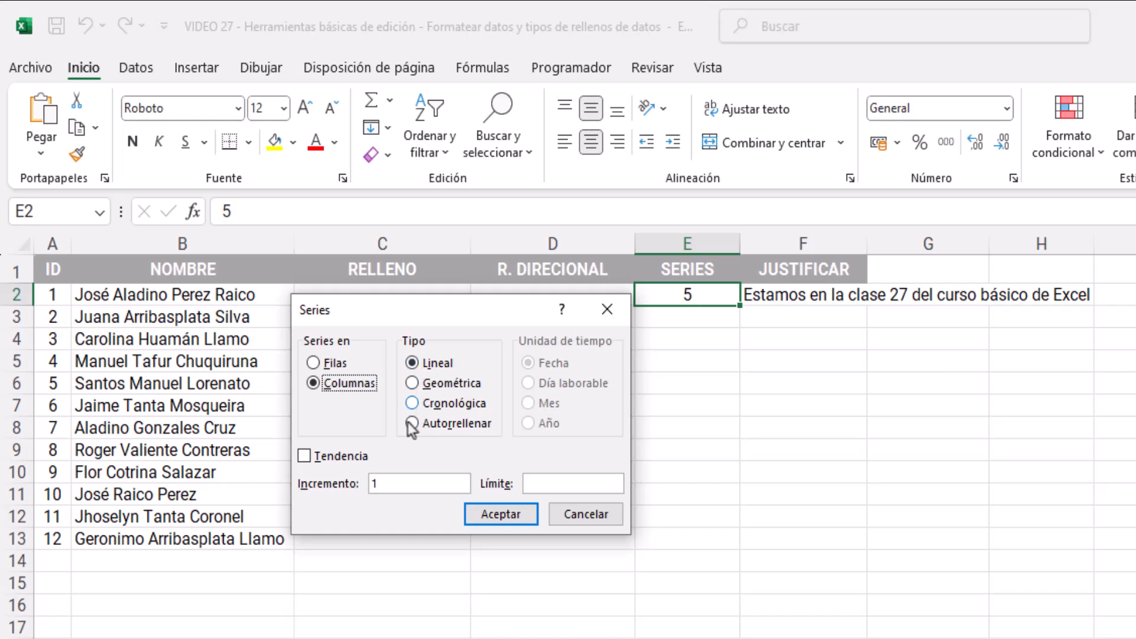
left_click(385, 483)
left_click_drag(385, 483, 355, 481)
left_click(540, 489)
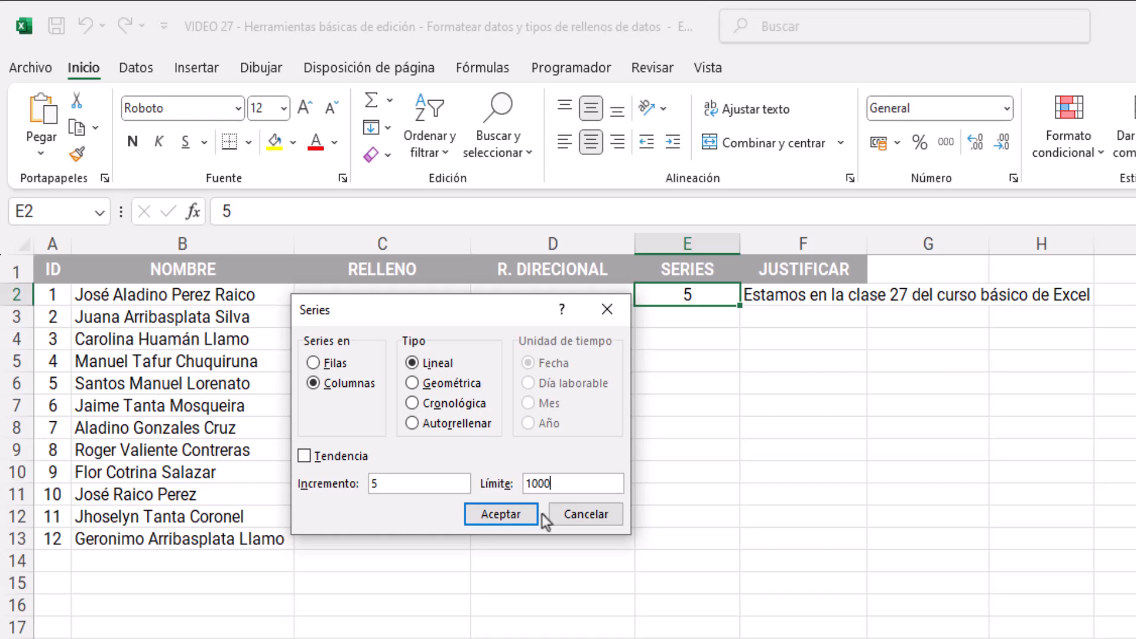
left_click(506, 515)
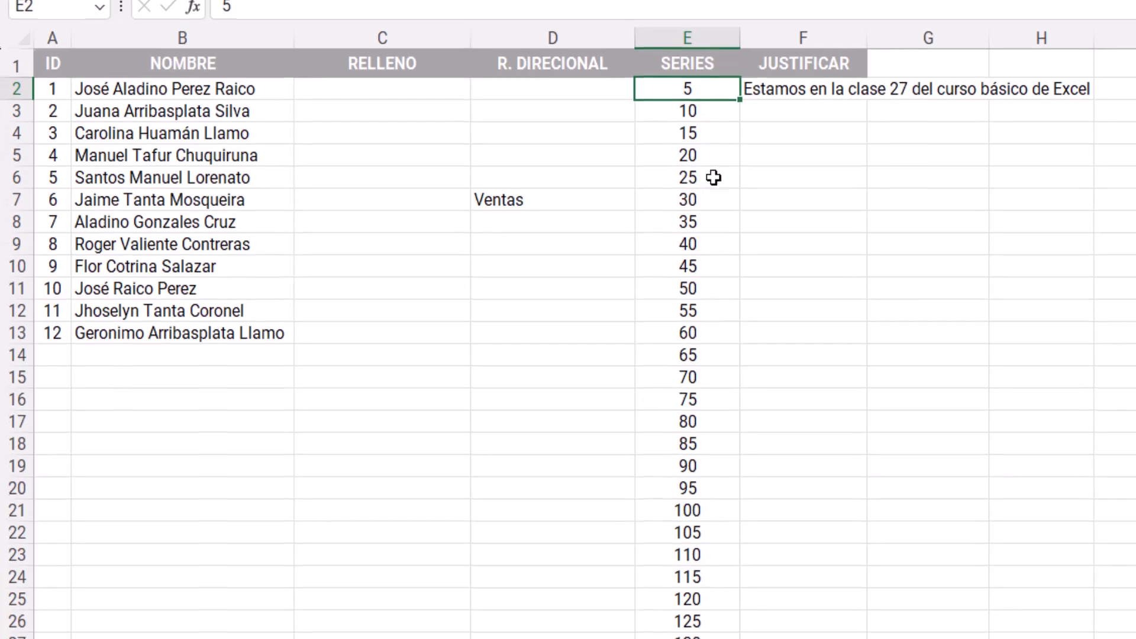
Step: Review the generated series in the SERIES column and undo the fill
scroll(714, 252, "down", 2)
scroll(714, 252, "down", 9)
scroll(714, 253, "up", 11)
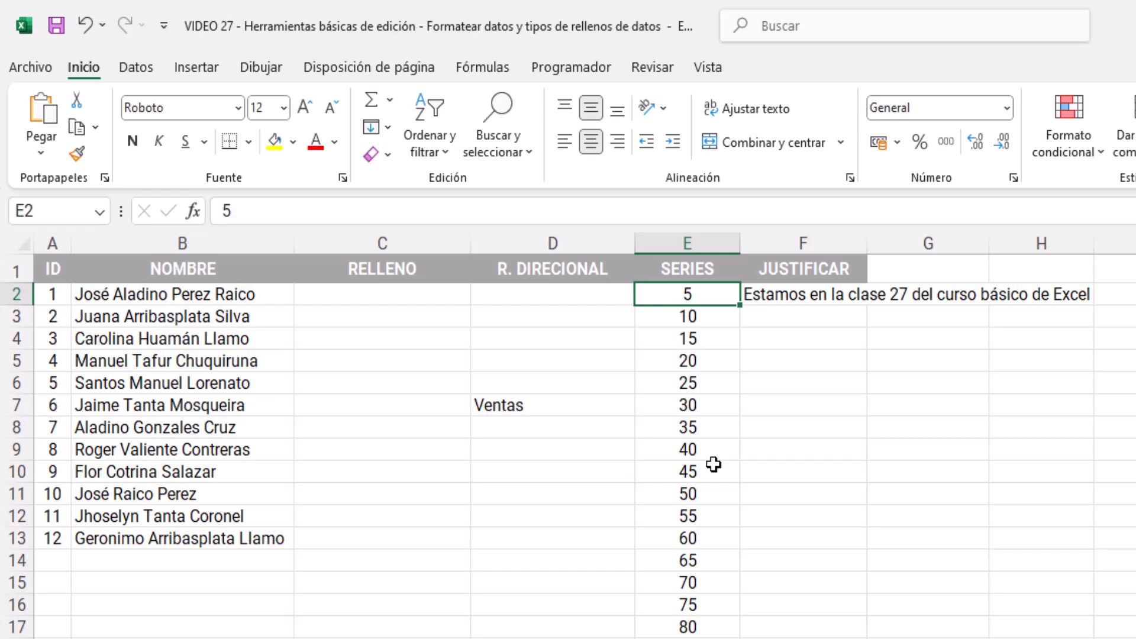
key("ctrl+z")
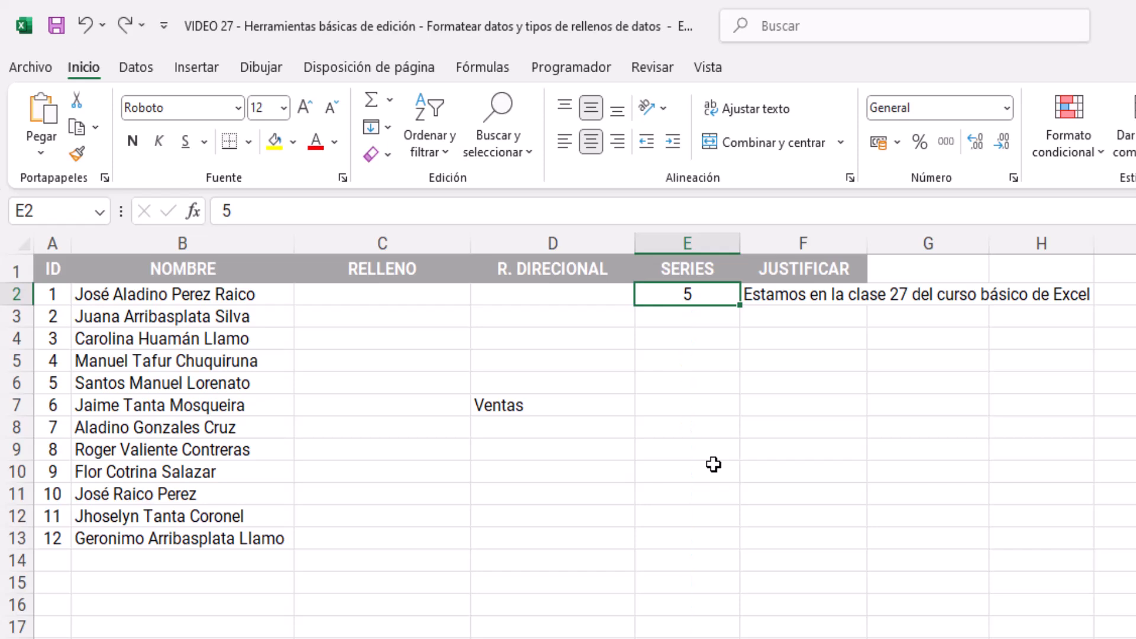
Step: Replace the value in E2 with the date 01/10/2024 as the start of the SERIES column
key("Delete")
key("ctrl+z")
type("01/10/2024")
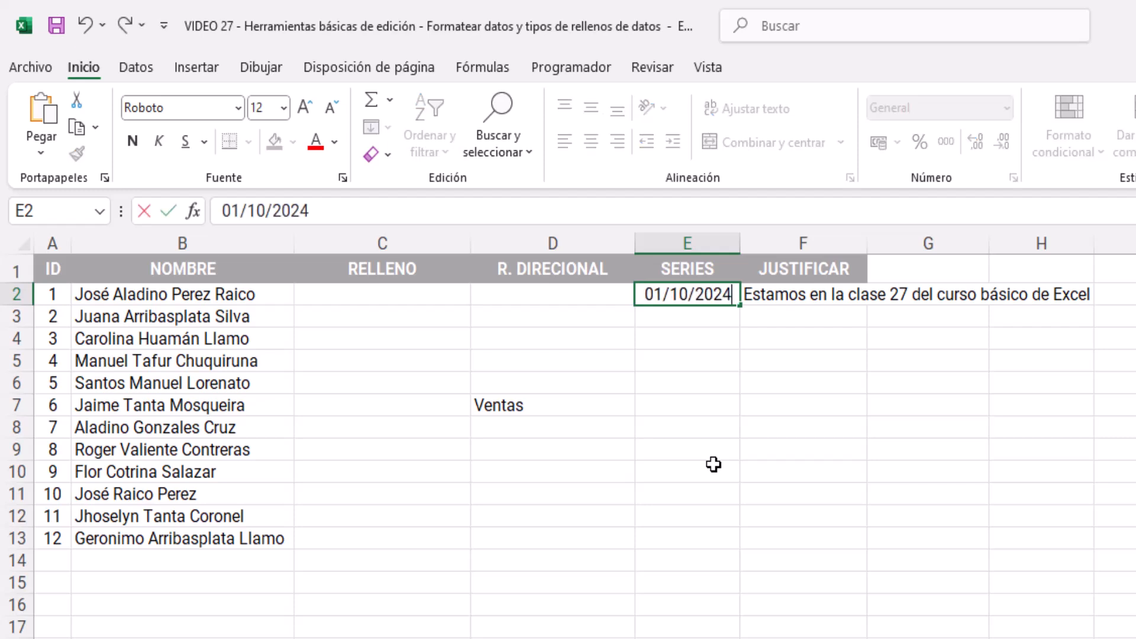
key("Return")
key("Up")
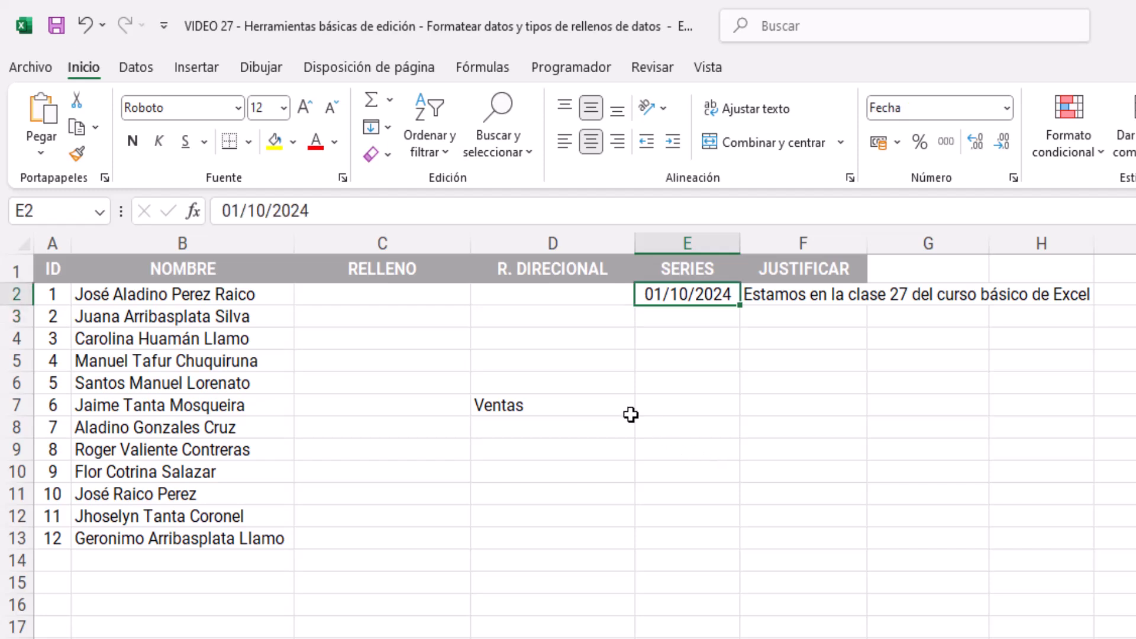
Step: Fill a Cronológica series down the column from E2 by Día laborable, with an increment of 1 and a limit of 31/10/2024
left_click(388, 129)
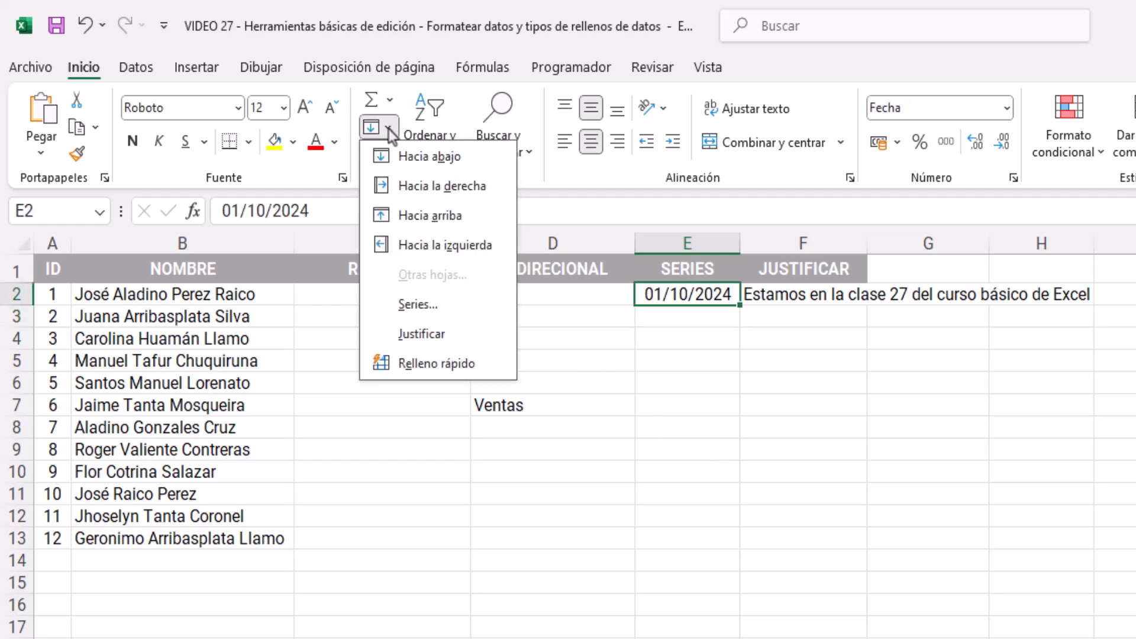
left_click(411, 304)
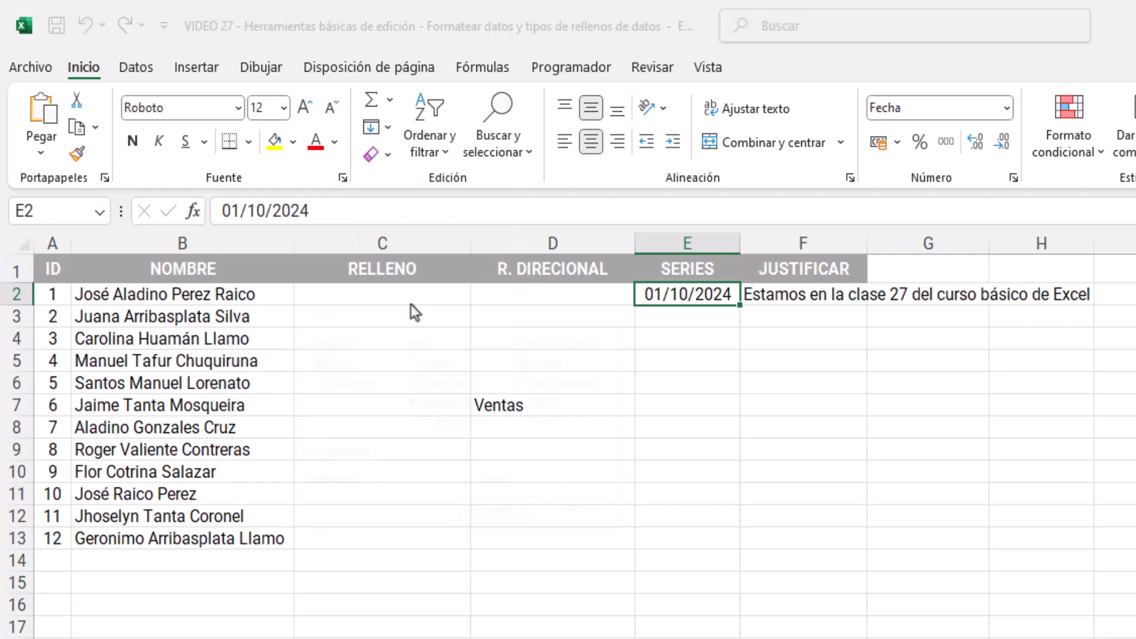
left_click(353, 383)
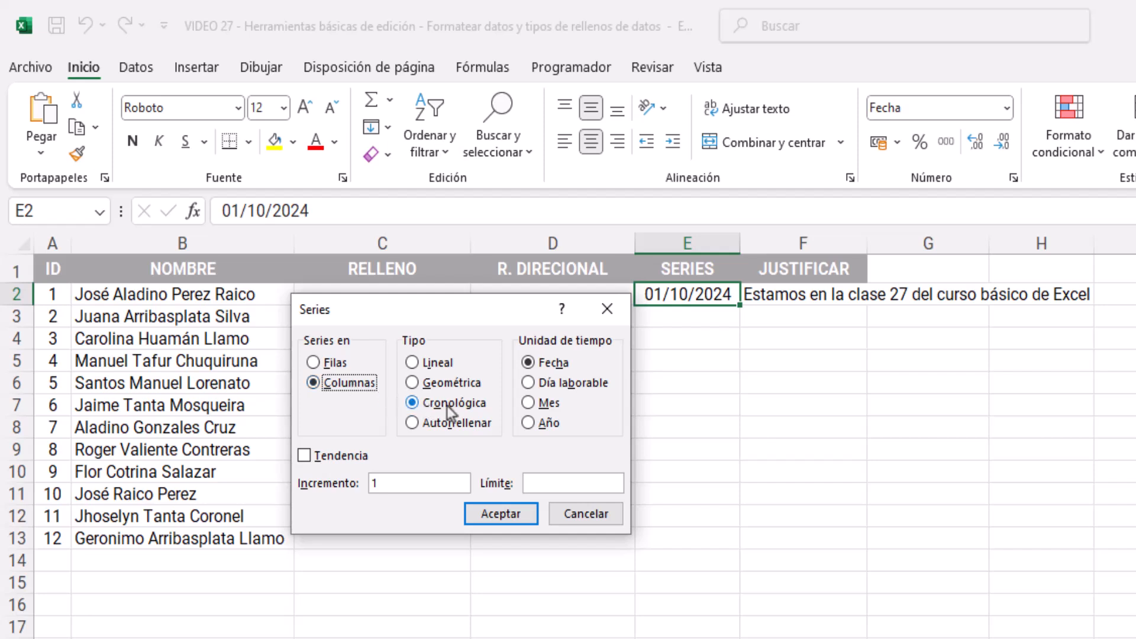
left_click(528, 383)
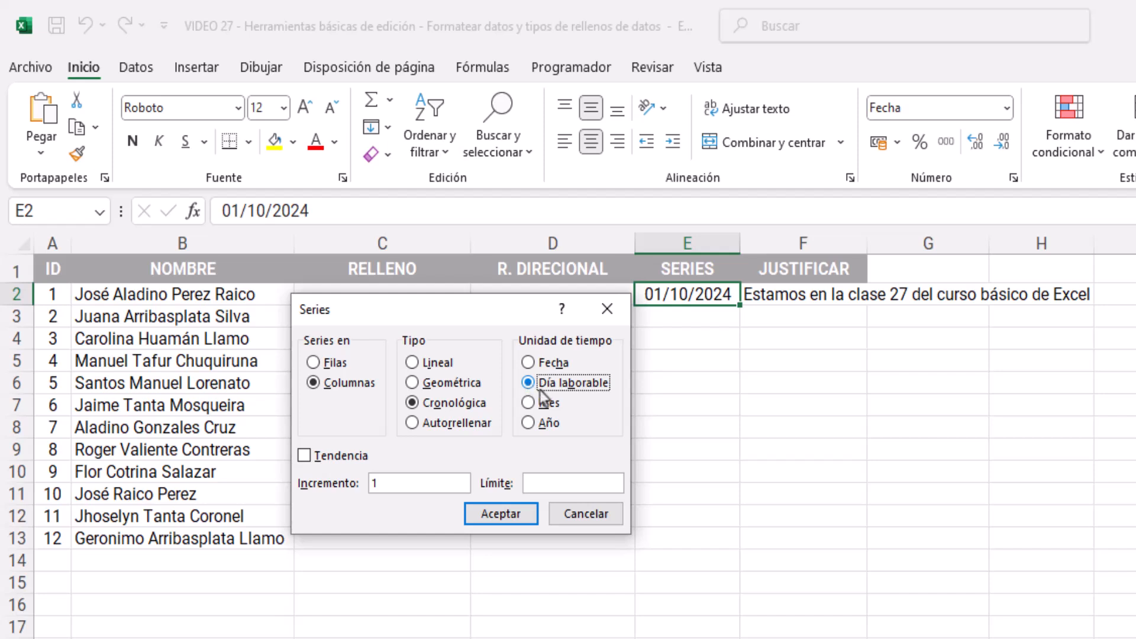
left_click_drag(388, 484, 351, 490)
key("Tab")
type("31/10/2024")
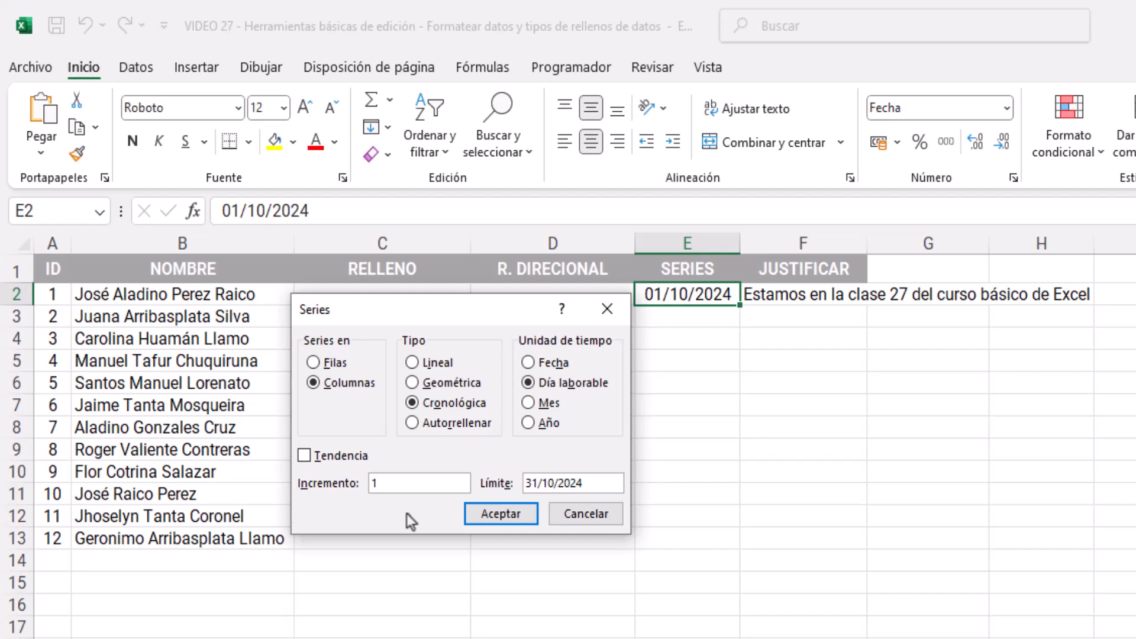
left_click(498, 521)
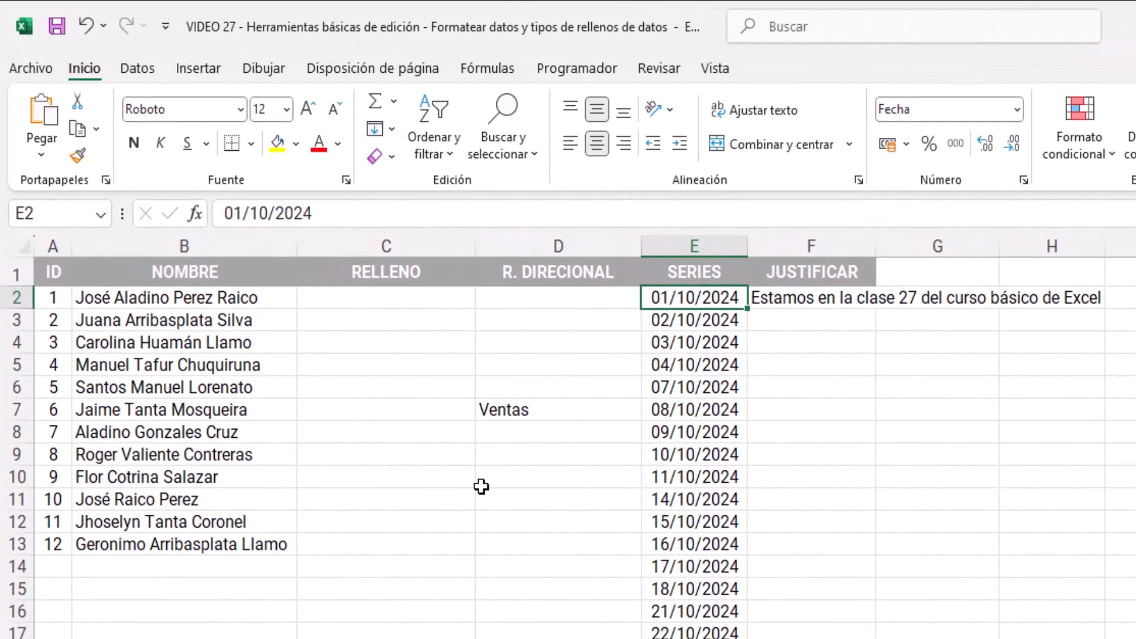
Step: Justify the F2 text within column F, allowing it to extend beyond the selected cell, and undo the justification
left_click(385, 129)
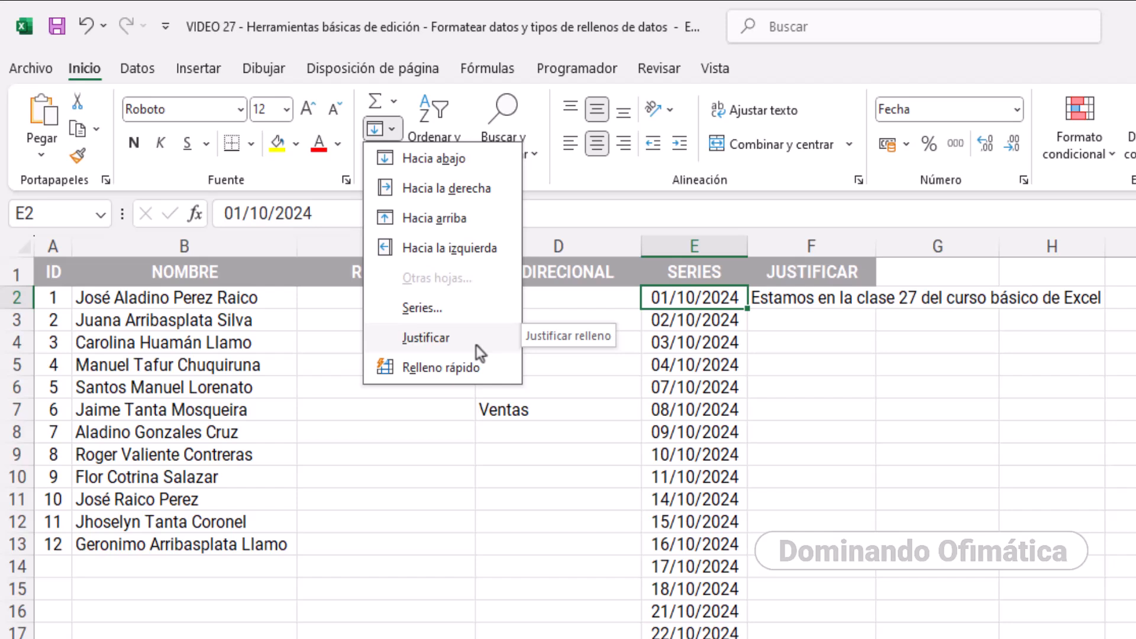
left_click(787, 301)
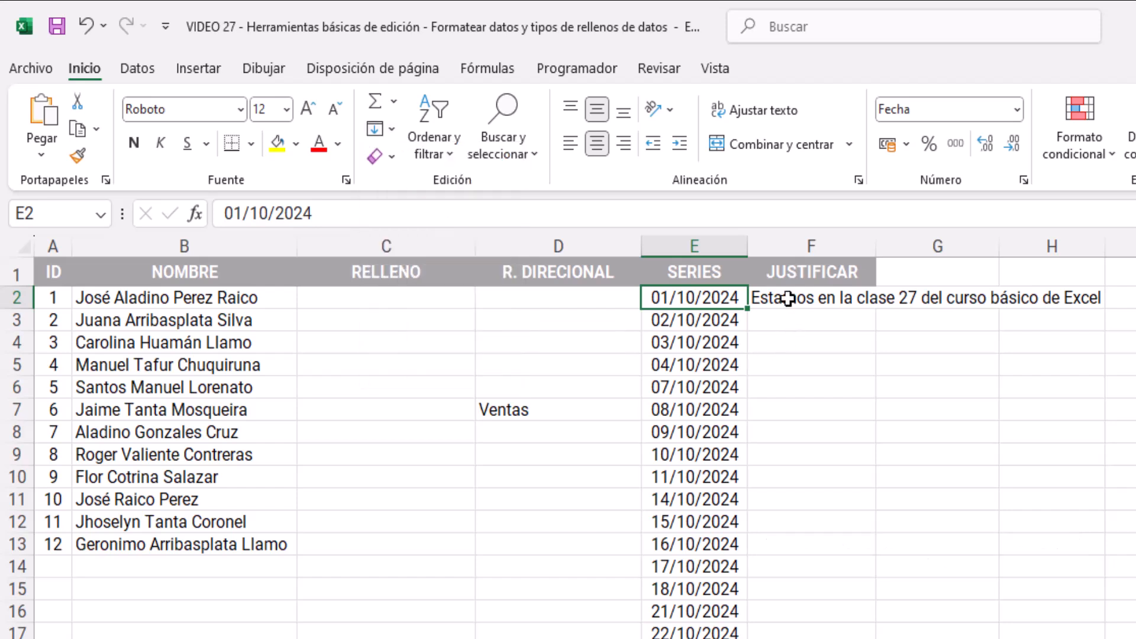
left_click(787, 300)
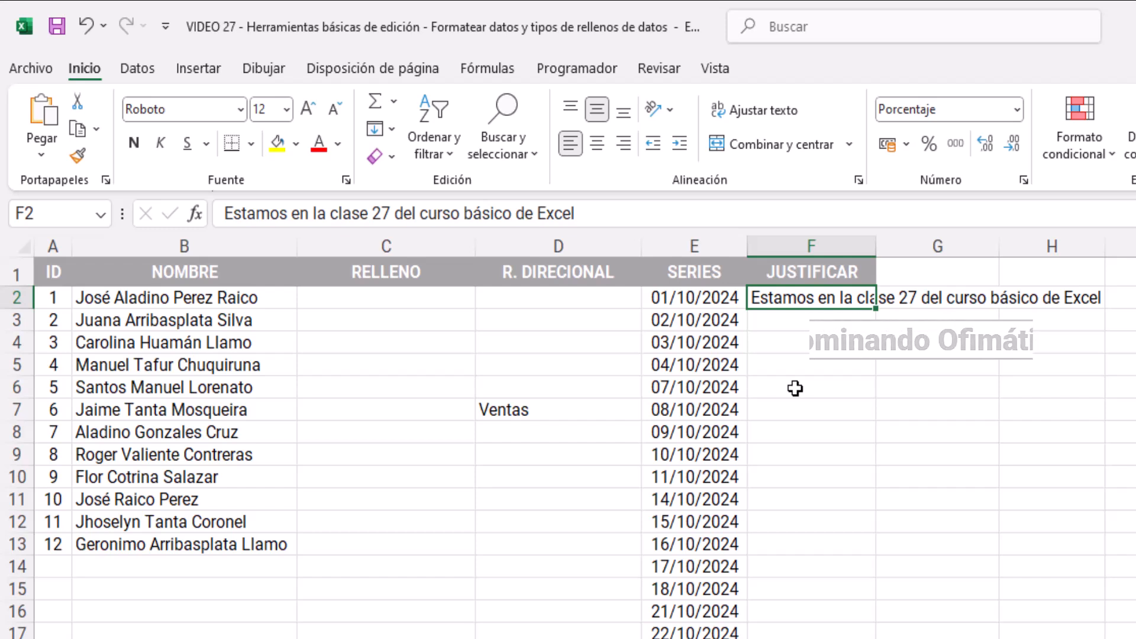
left_click(394, 131)
left_click(426, 338)
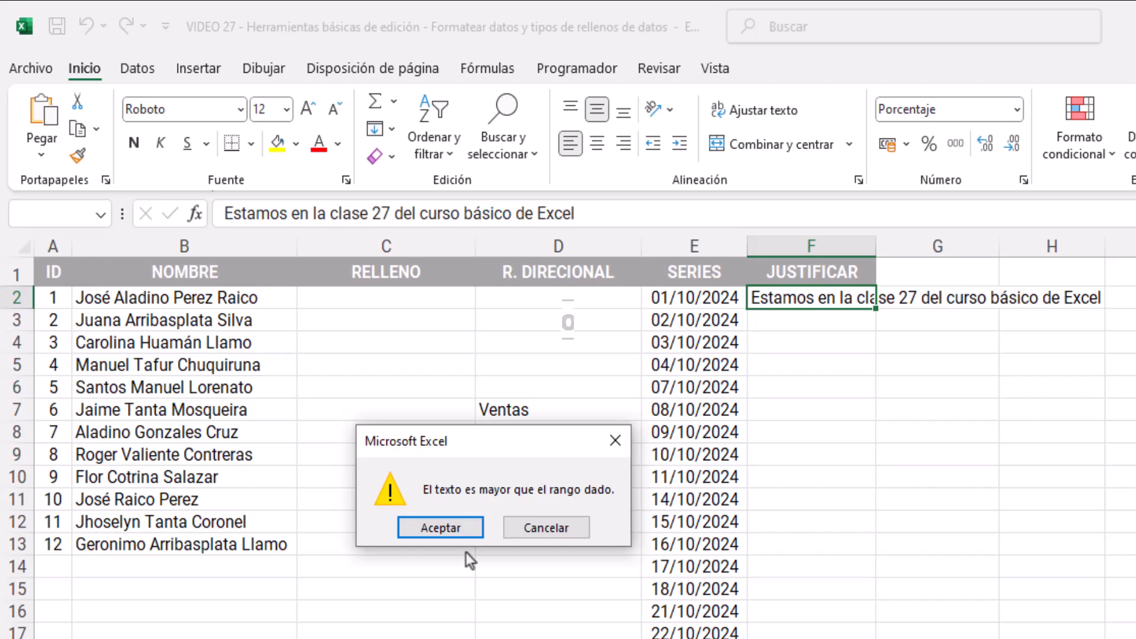
left_click(454, 529)
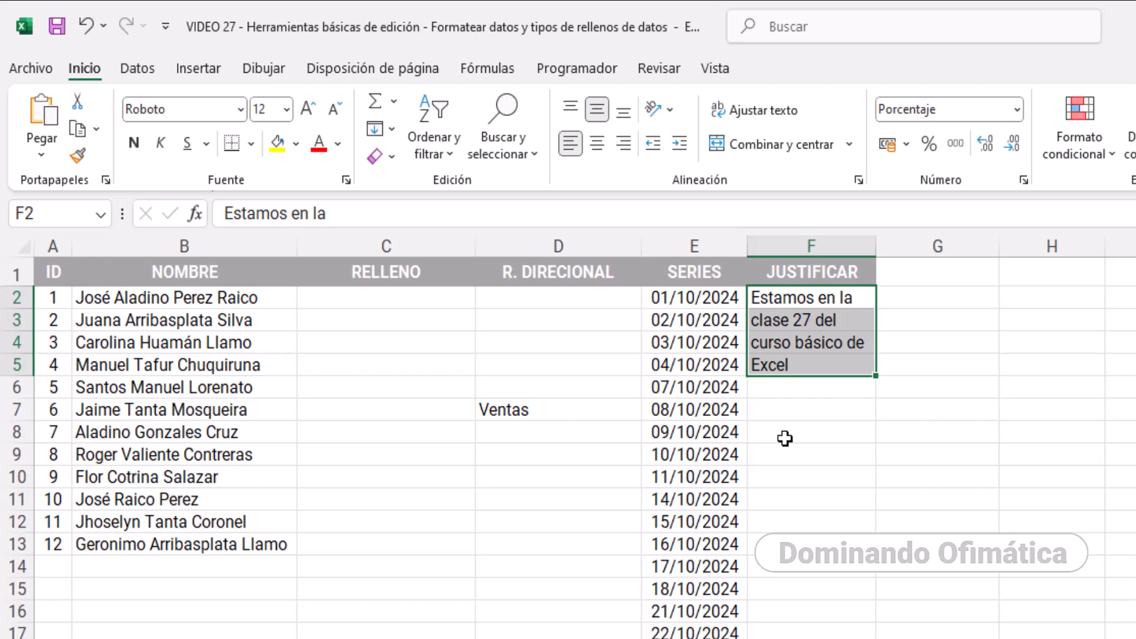
key("ctrl+z")
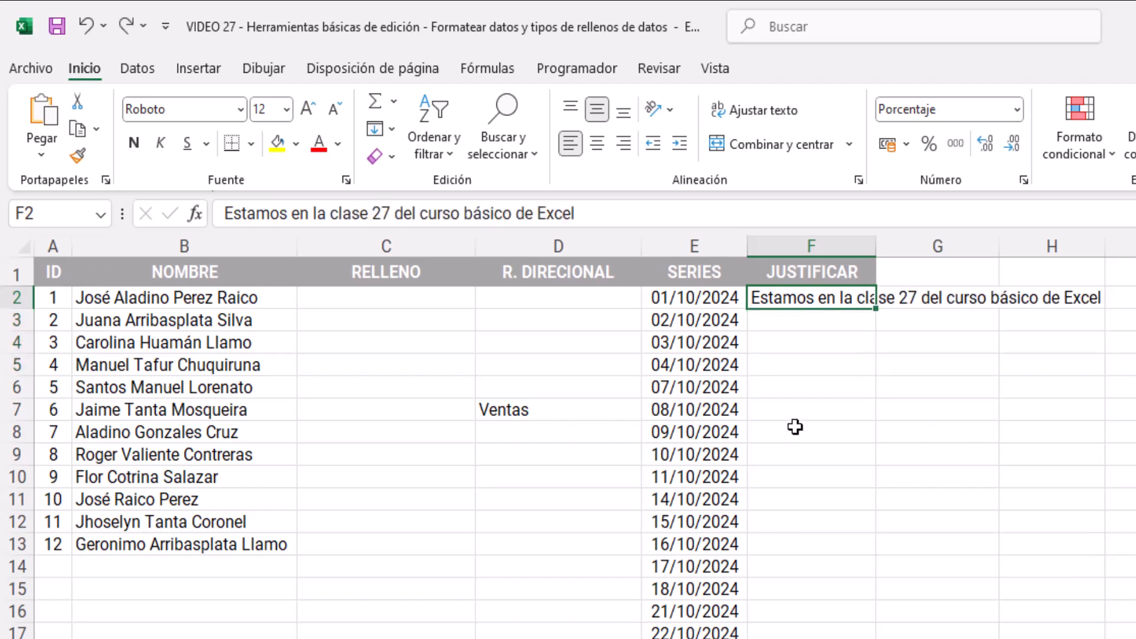
Step: Justify the F2 text across the range F2:G3
left_click_drag(833, 298, 929, 323)
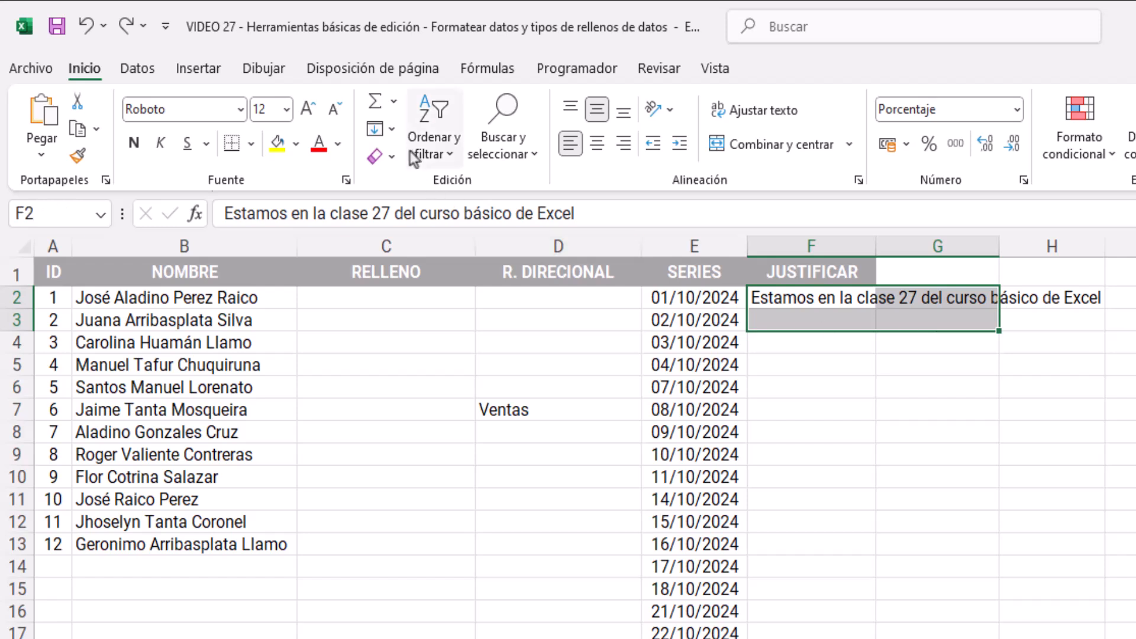
left_click(395, 134)
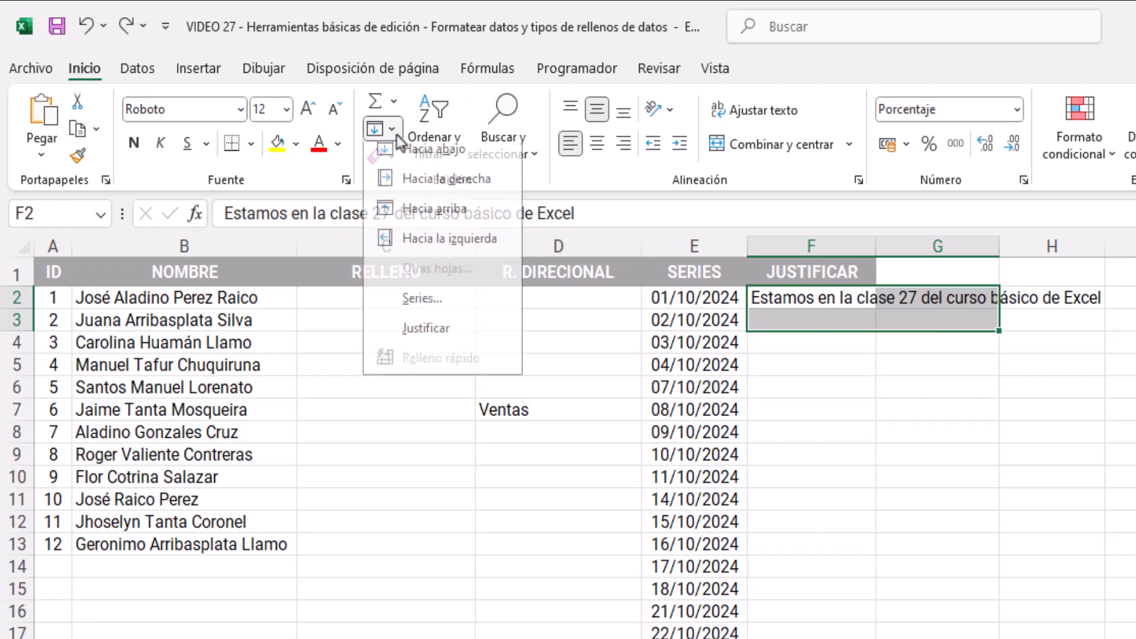
left_click(405, 341)
left_click(809, 343)
mouse_move(833, 300)
left_mouse_down()
mouse_move(915, 305)
mouse_move(935, 325)
left_mouse_up()
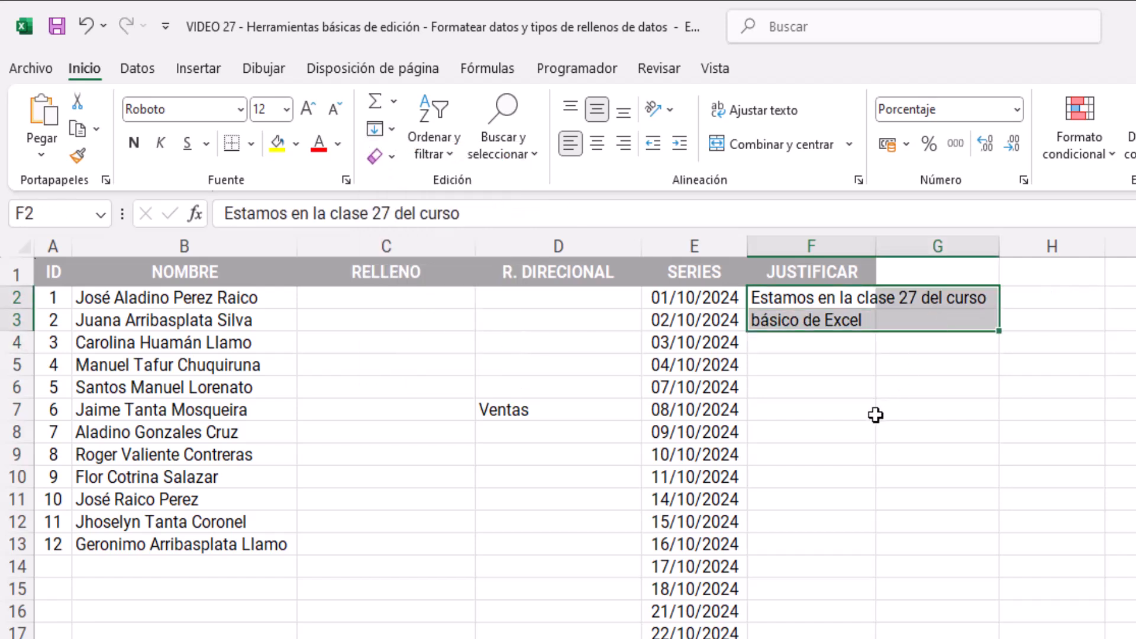
left_click(487, 500)
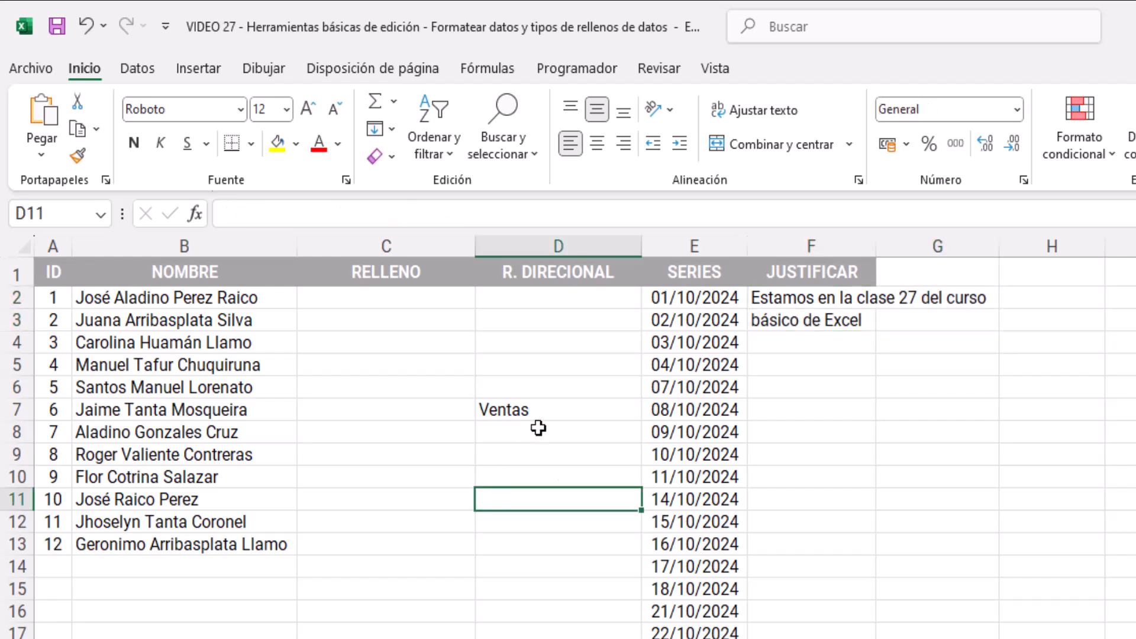
Step: Enter the first two words of the full name from B2 in C2 as the pattern for the RELLENO column
left_click(392, 130)
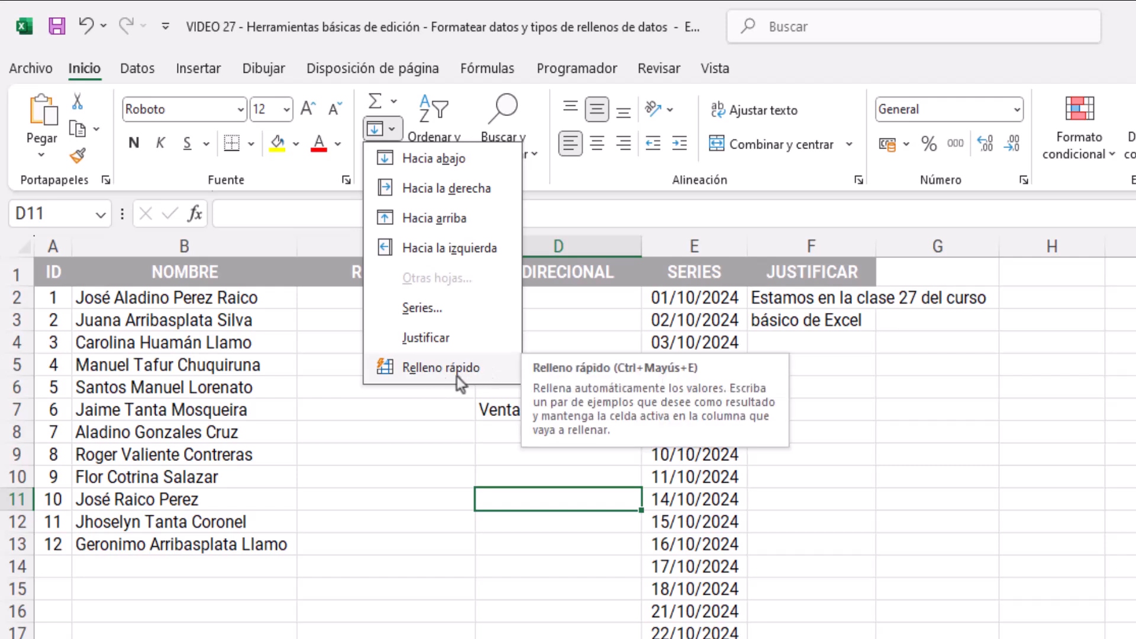
left_click(170, 246)
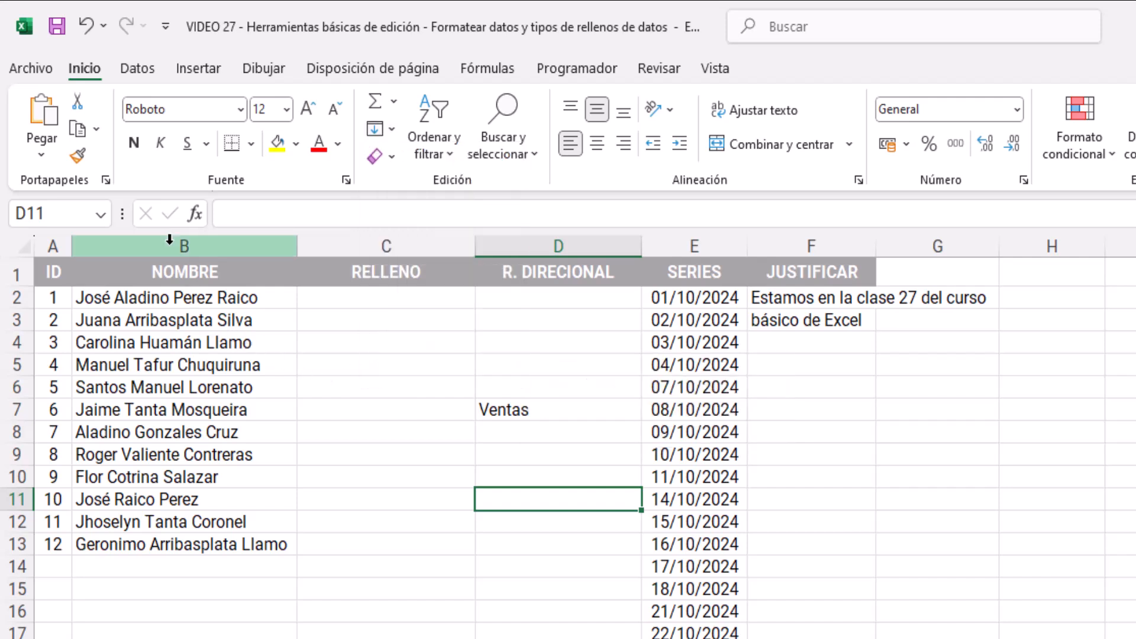
left_click(169, 240)
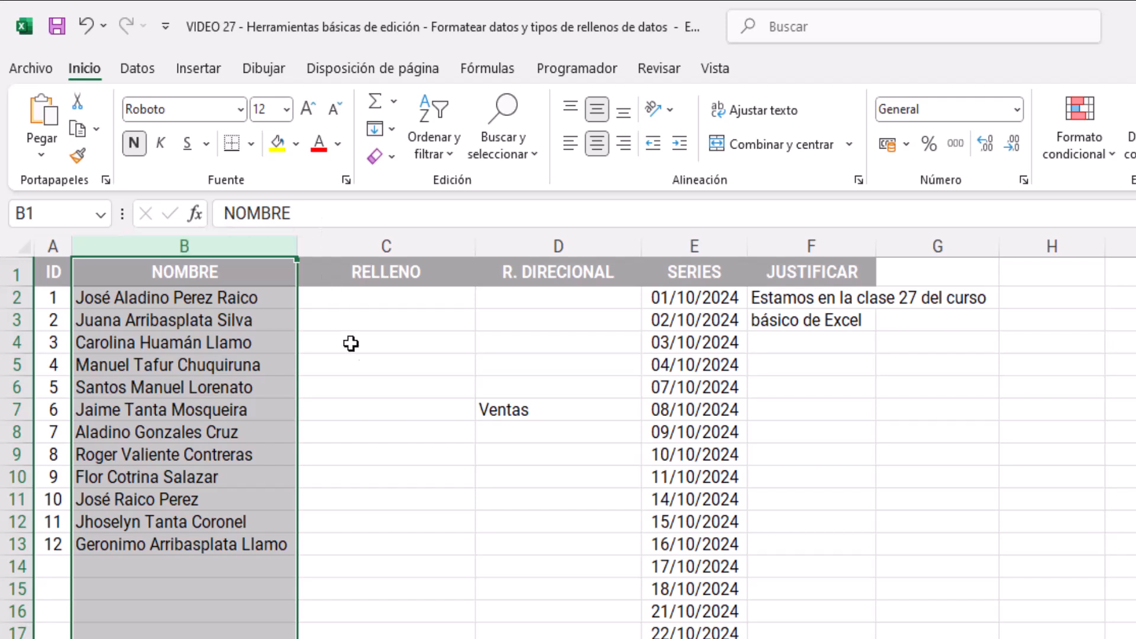
left_click(350, 301)
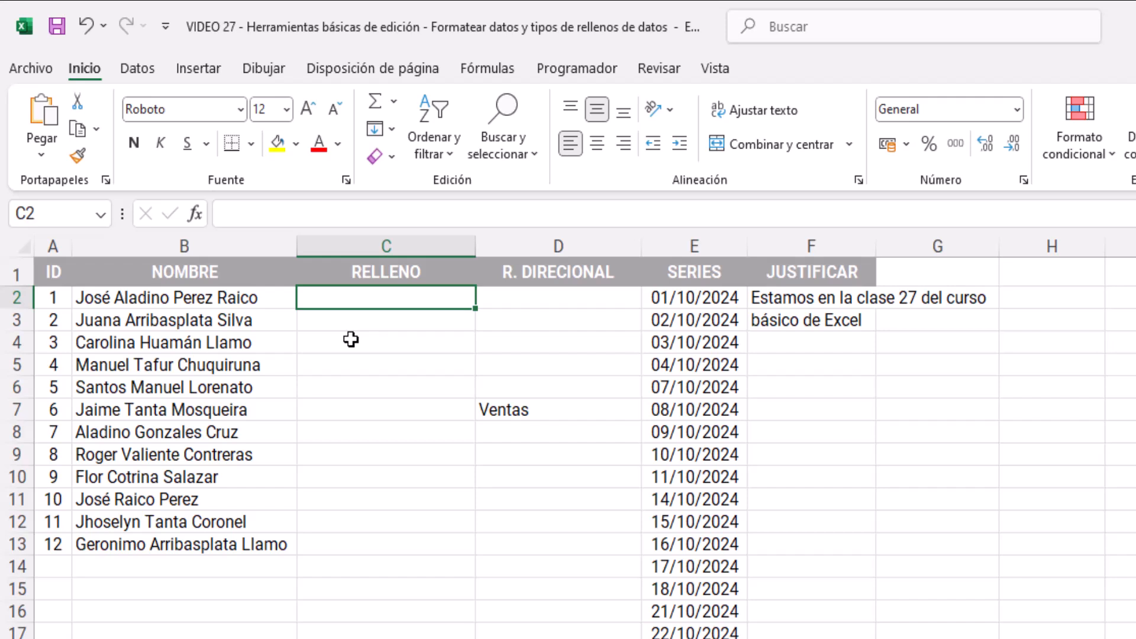
type("J")
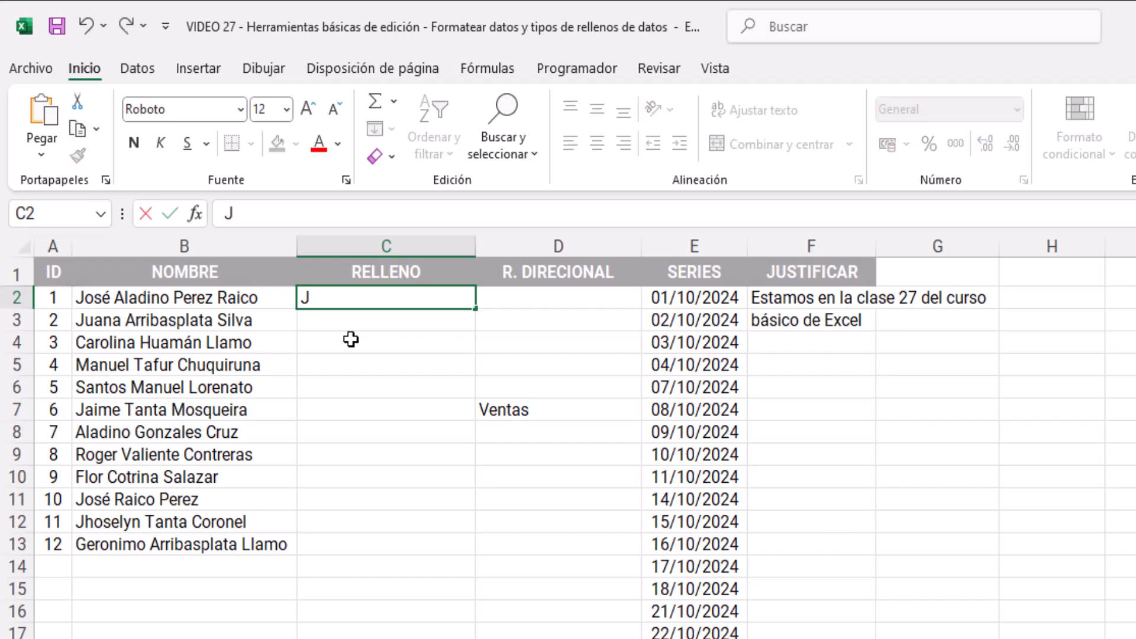
type("osé Aladino")
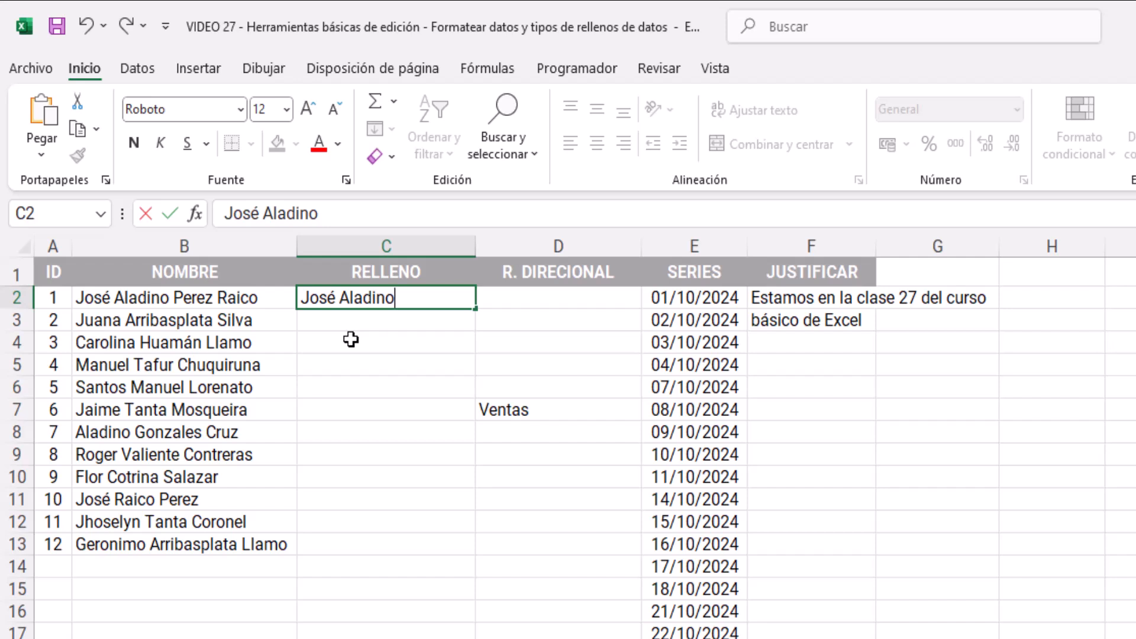
key("Return")
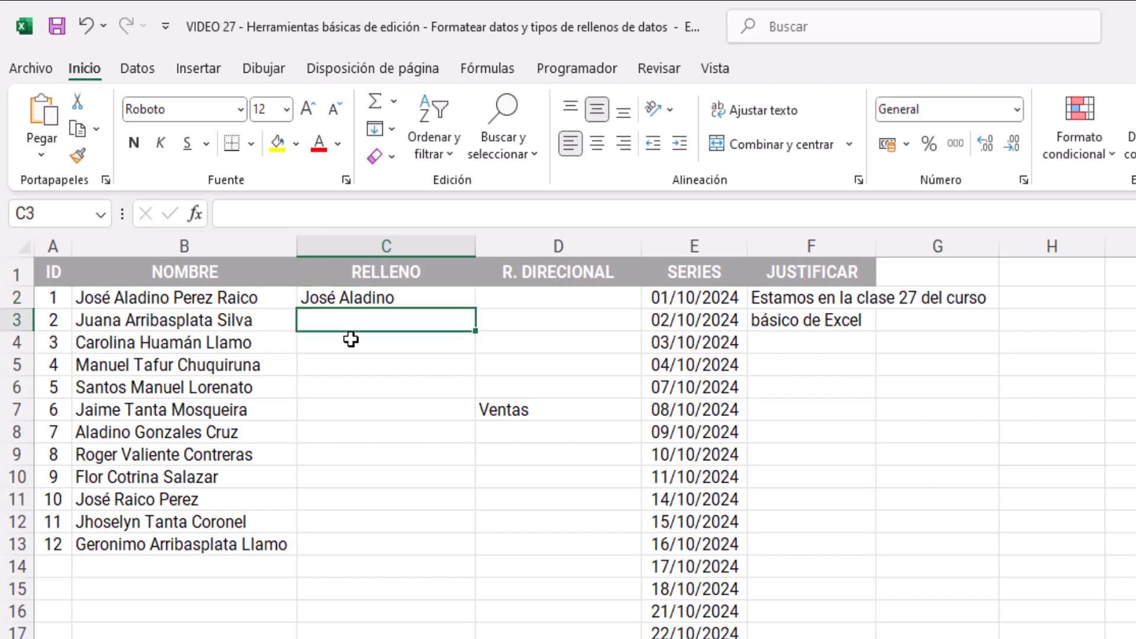
Step: Start the matching short name in C3 and accept the suggested fill for the RELLENO column, and clear C3:C13 again
type("Juana A")
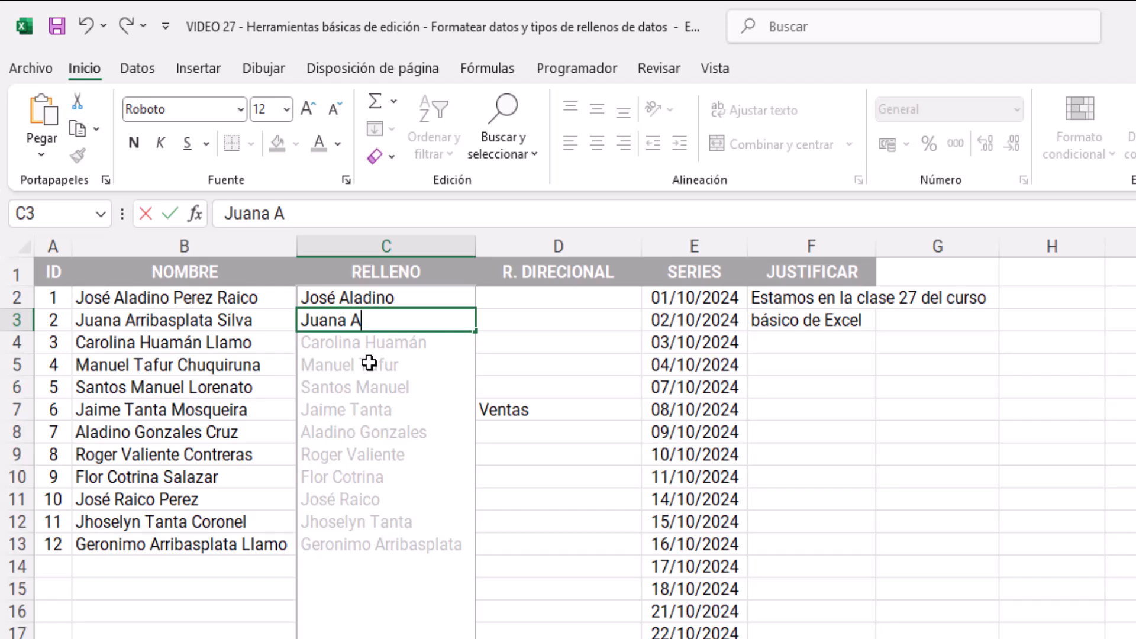
key("Return")
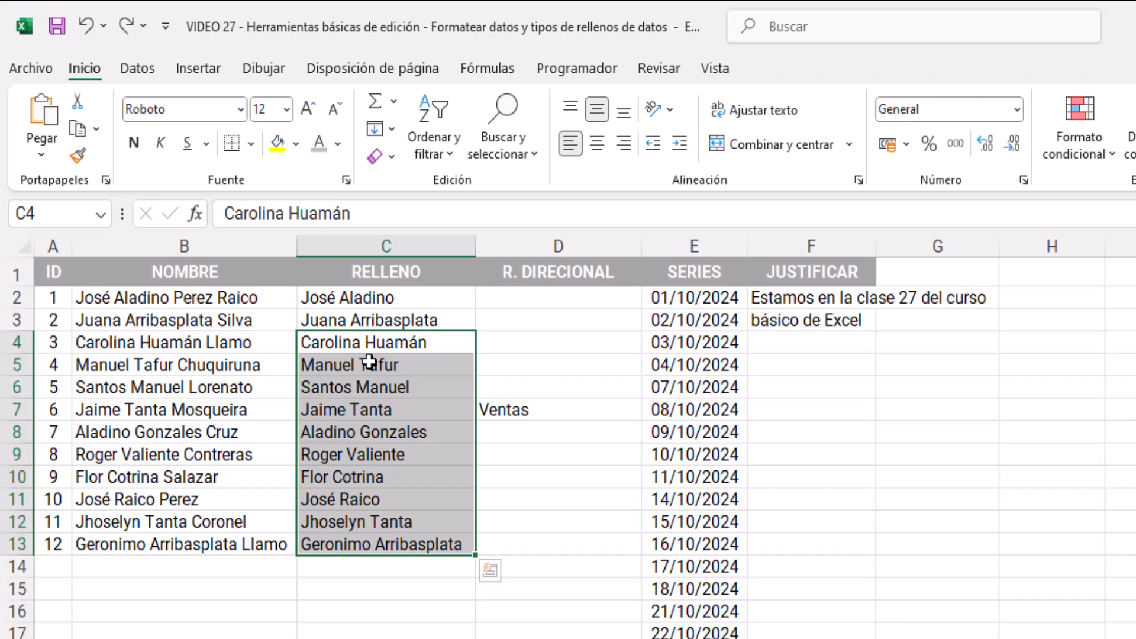
key("Delete")
key("Up")
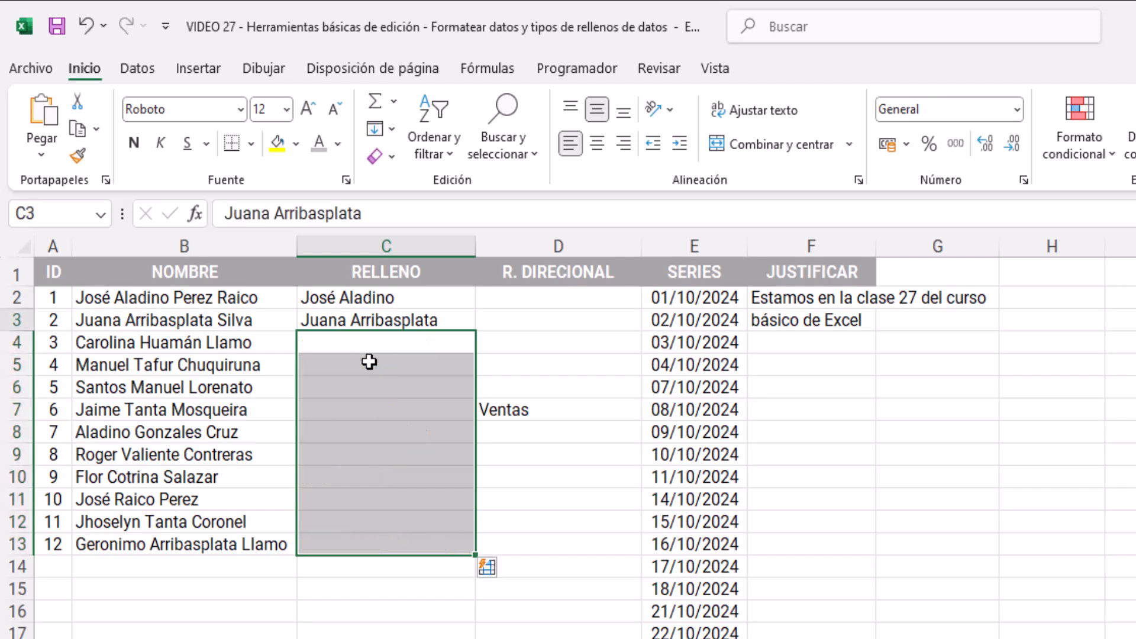
key("Delete")
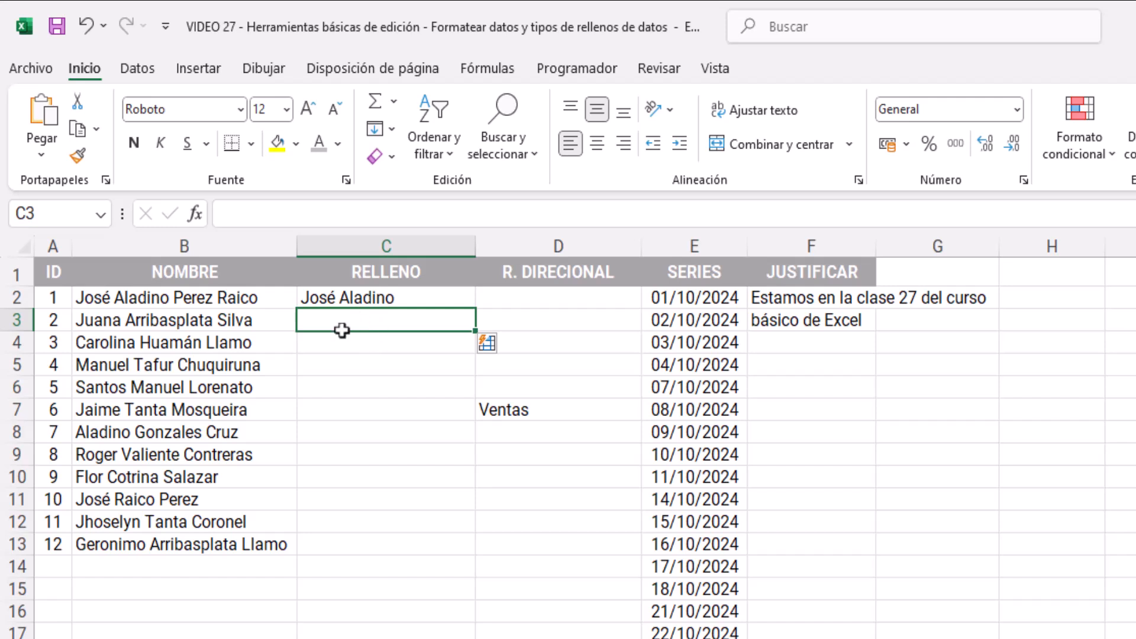
Step: Fill C3:C13 with Relleno rápido following the example in C2, and bring up the data tools
left_click(393, 132)
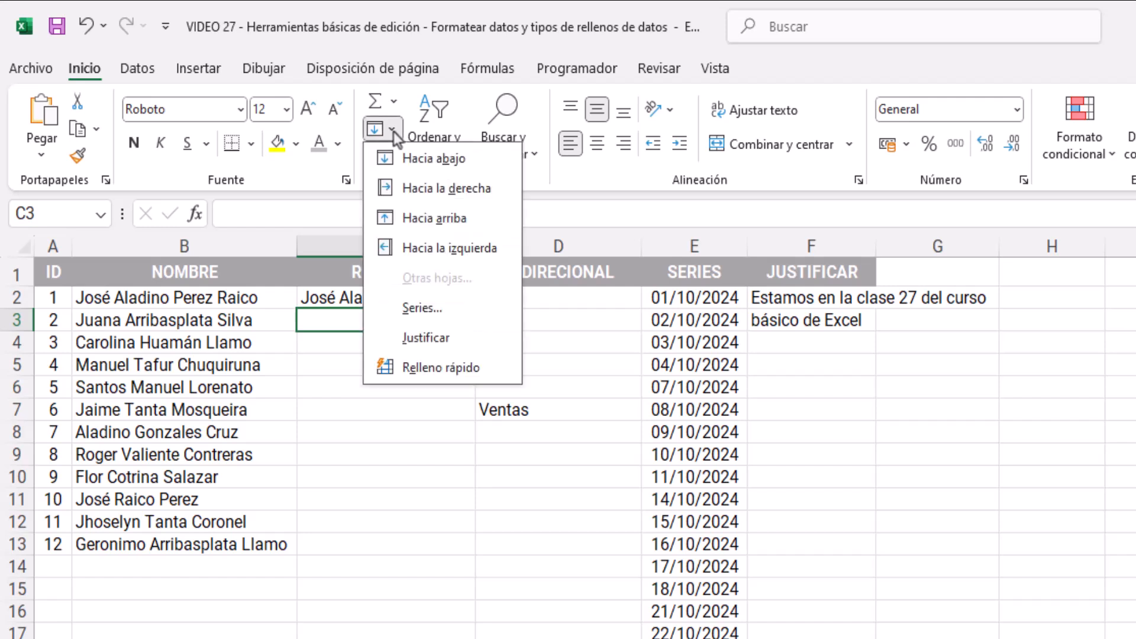
left_click(475, 368)
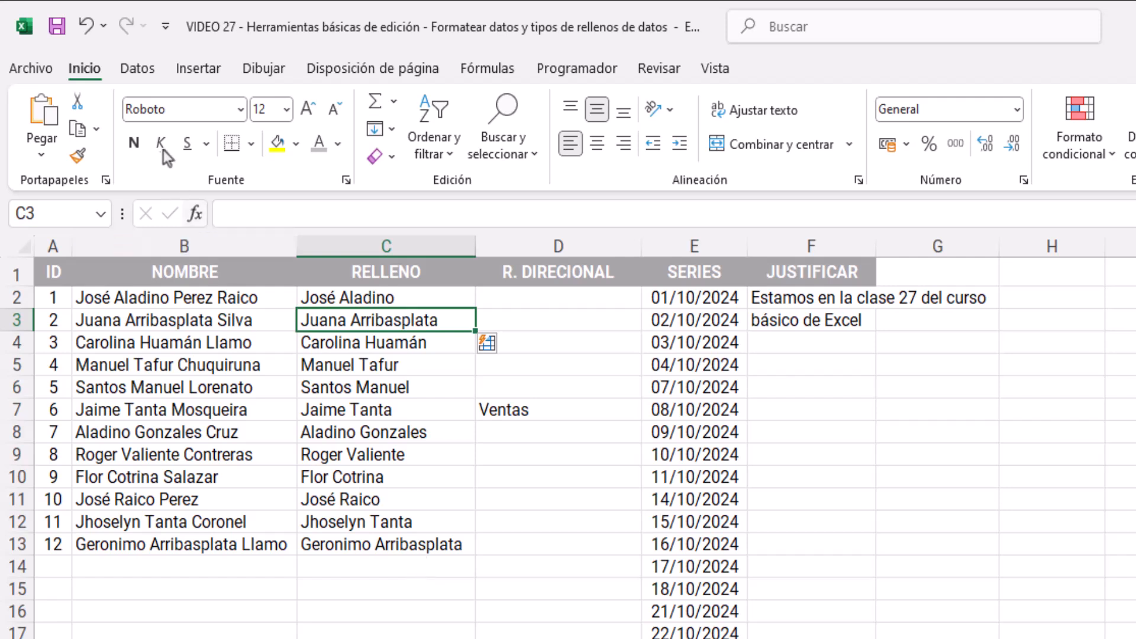
left_click(138, 70)
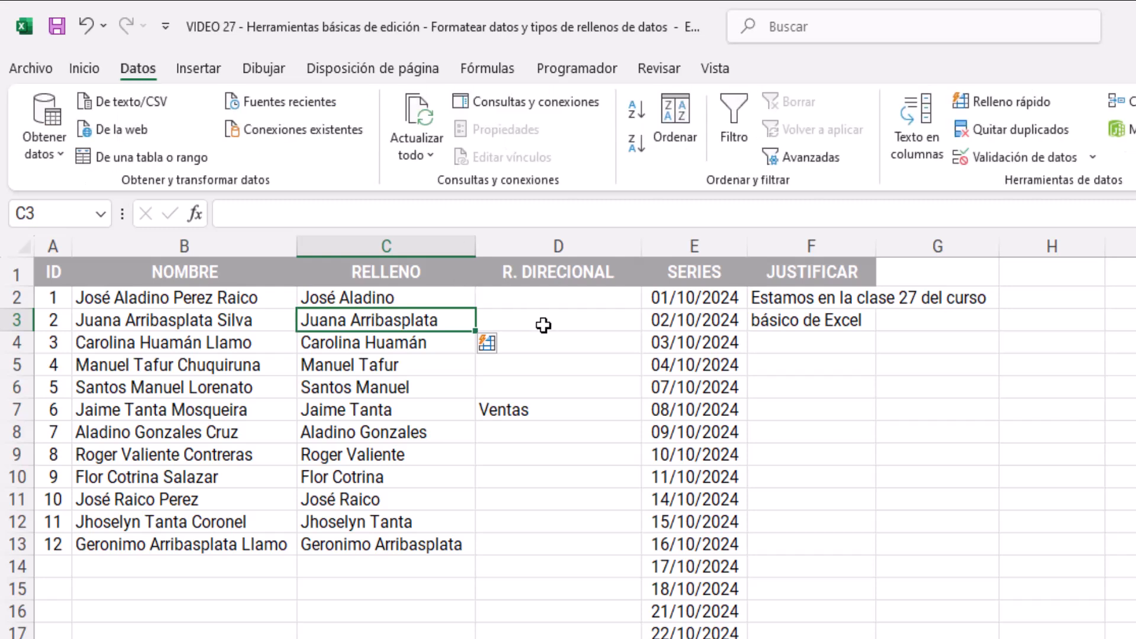